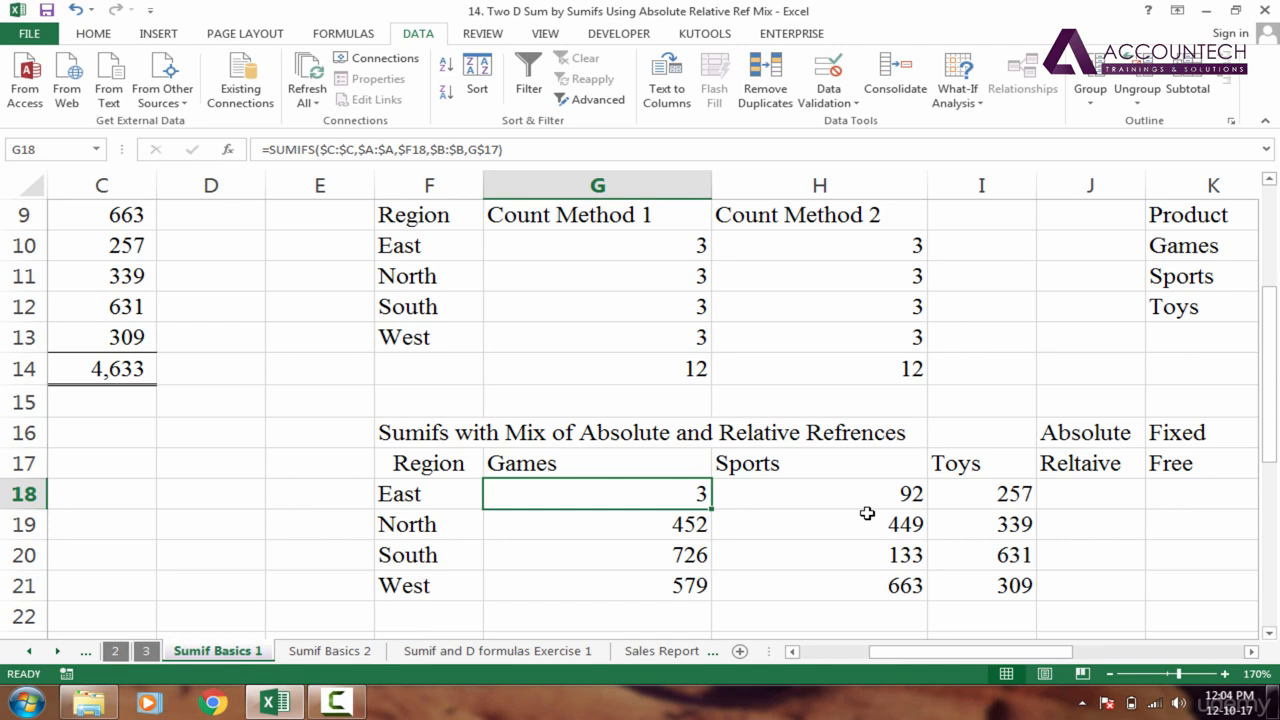
# Insert a new sheet after Sumif Basics 1 and rename it Table Multiplication
pyautogui.click(629, 429)
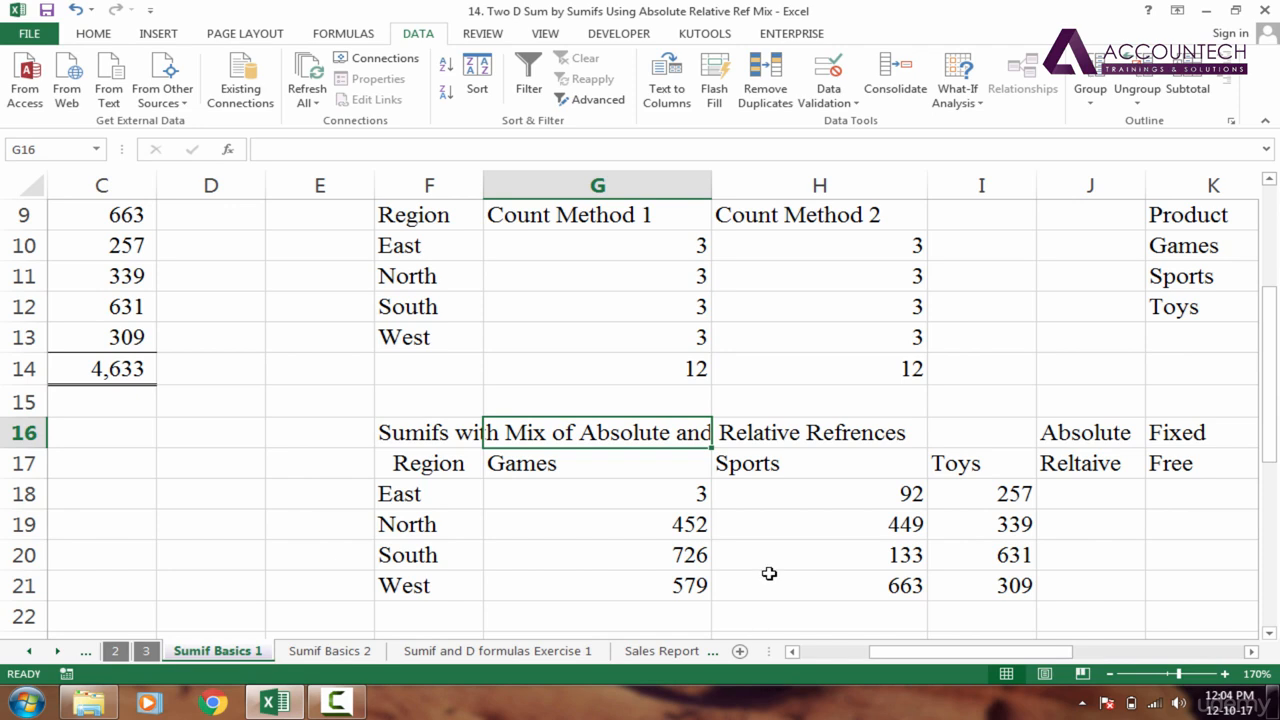
pyautogui.click(740, 652)
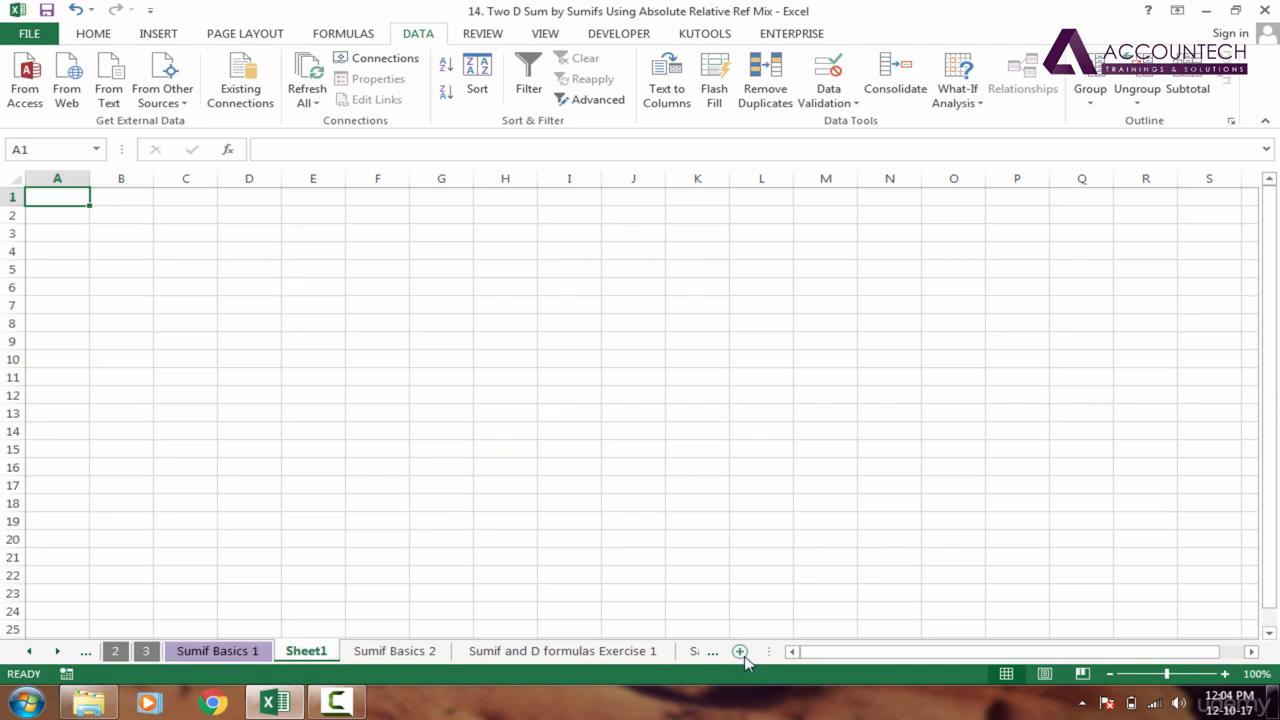
pyautogui.click(236, 653)
pyautogui.click(318, 655)
pyautogui.moveTo(318, 655); pyautogui.dragTo(368, 655)
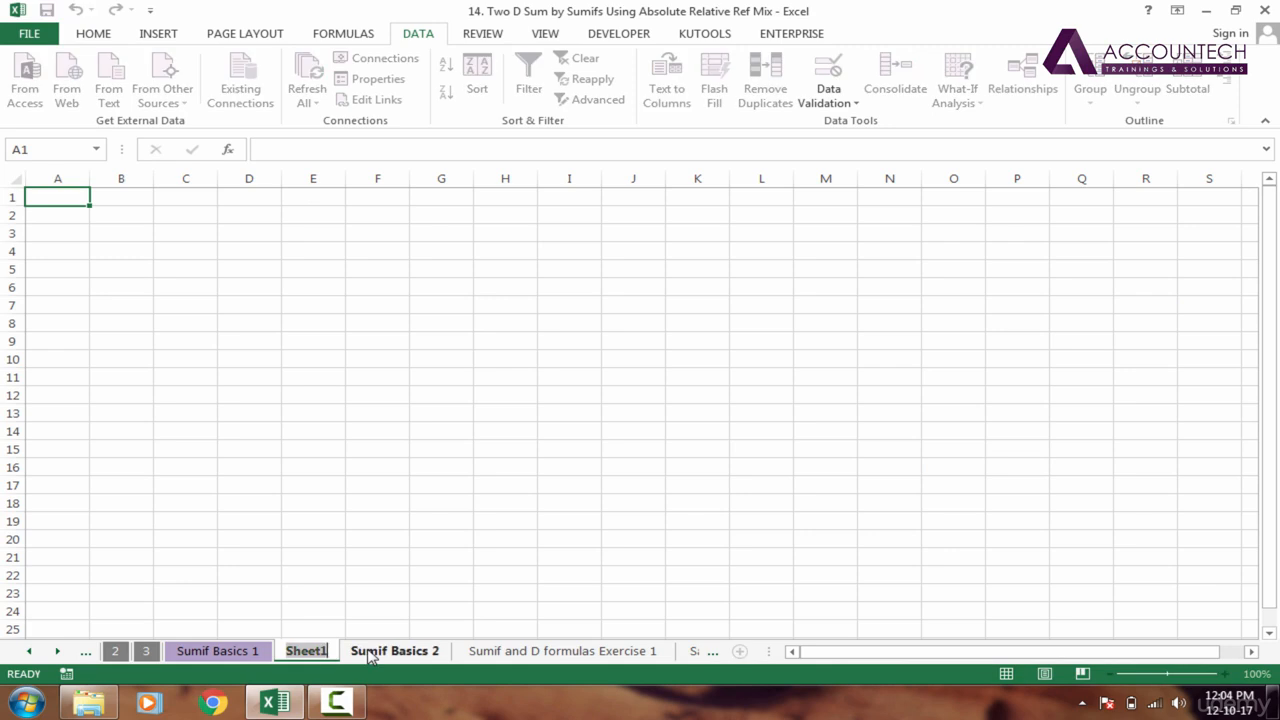
pyautogui.write('Table M')
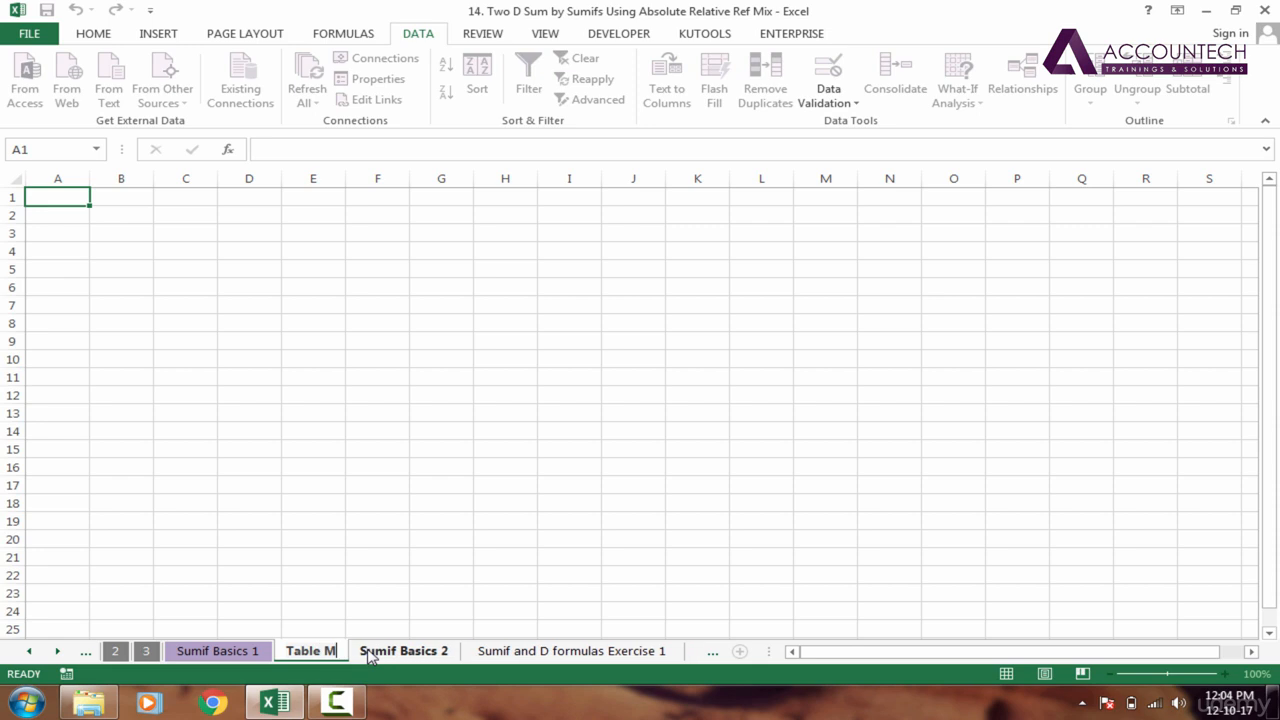
pyautogui.write('ultiple')
pyautogui.press('Return')
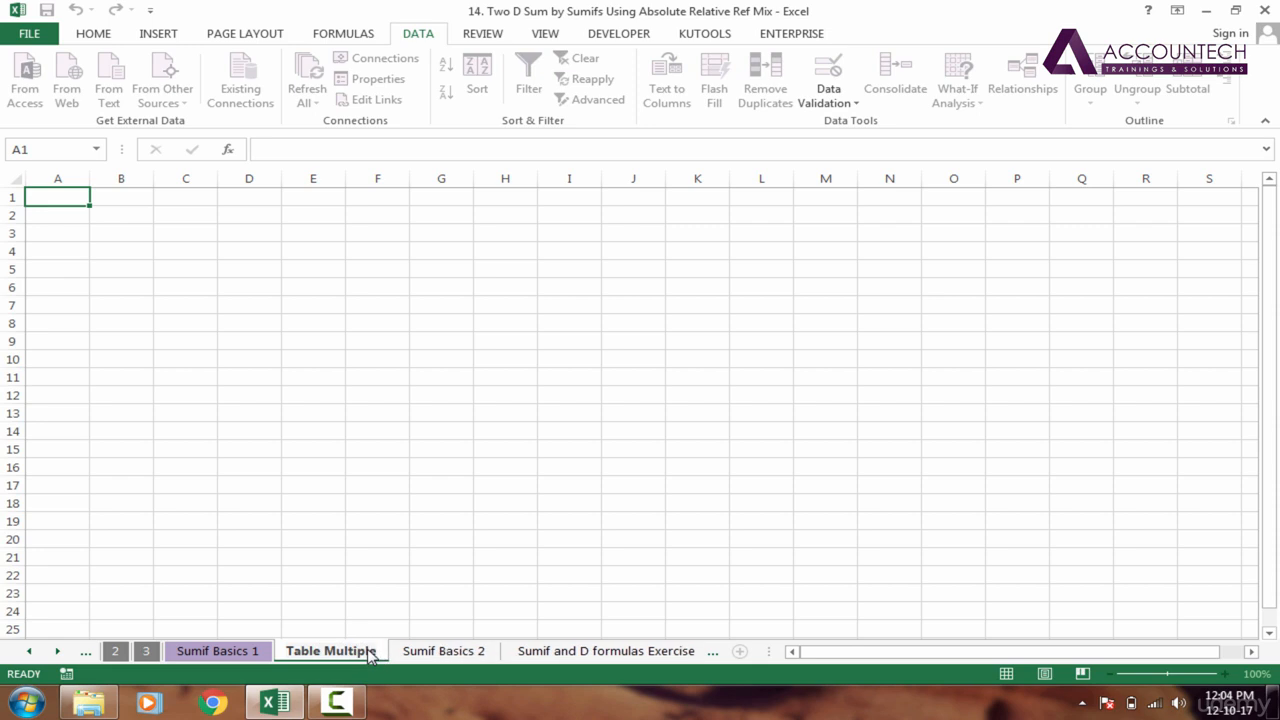
pyautogui.write('ication')
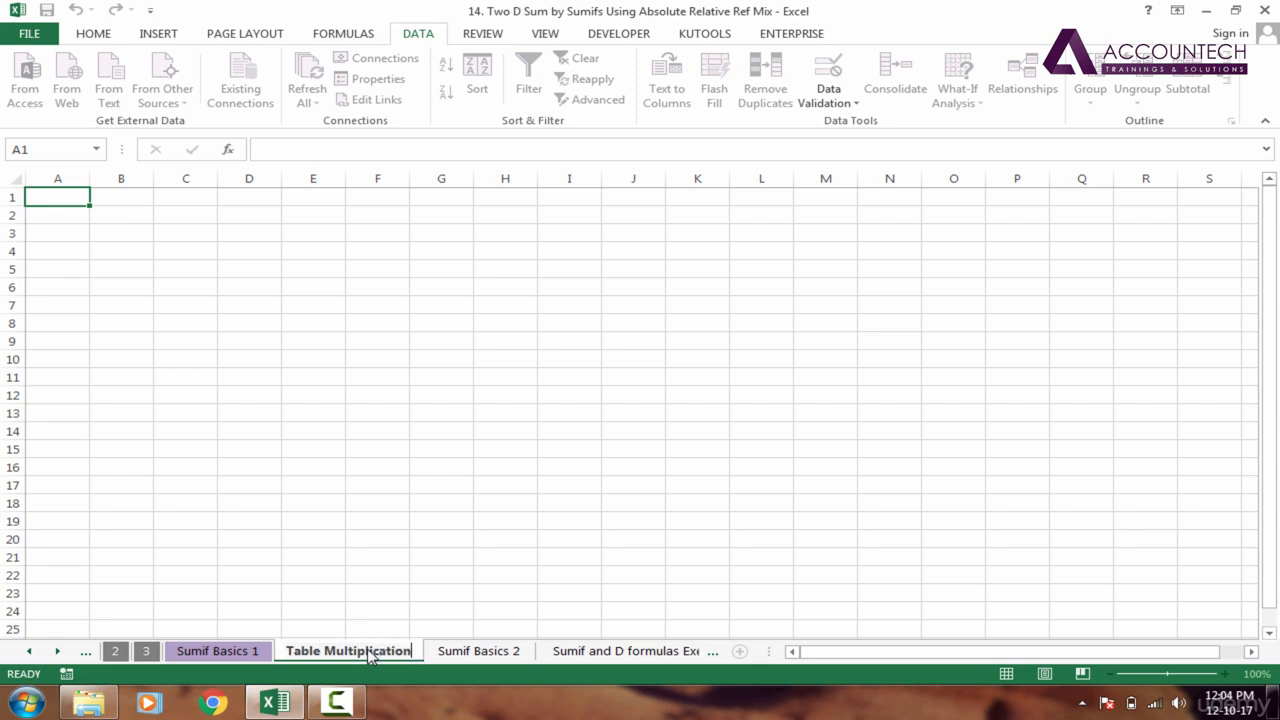
pyautogui.press('Return')
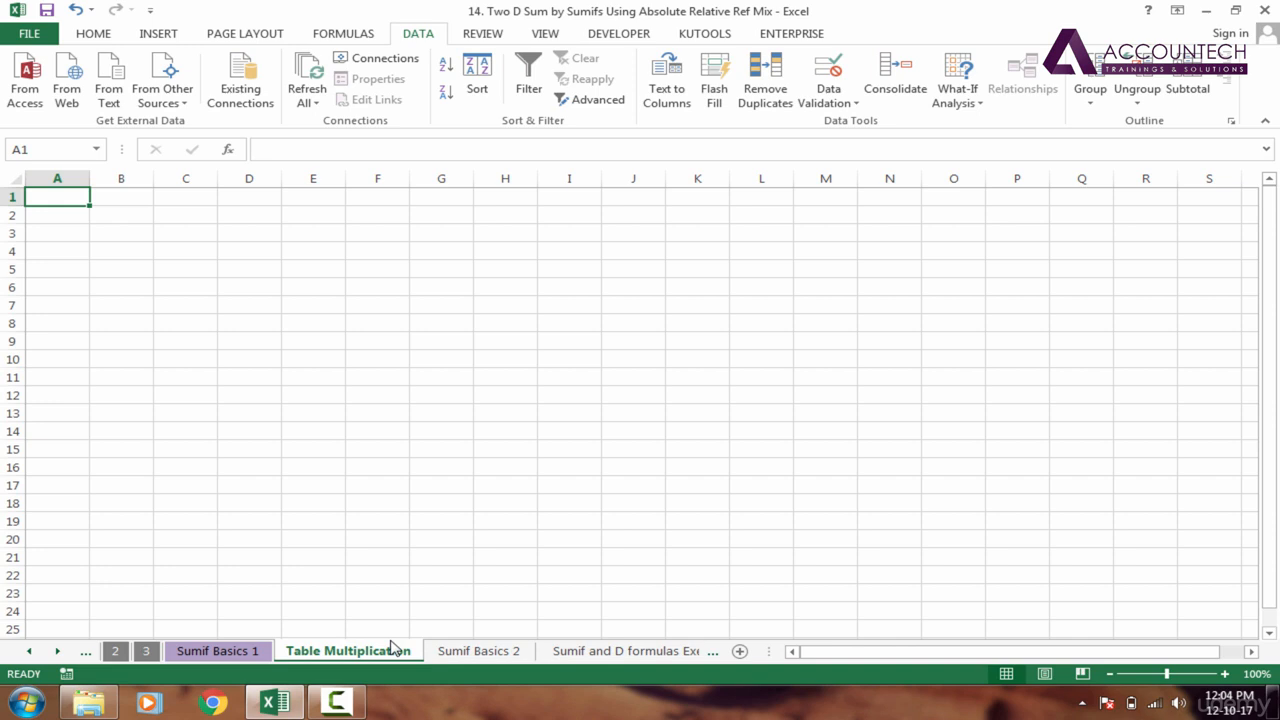
# Enter 1 in cell A2 as the first row heading of the multiplication table
pyautogui.click(1224, 674)
pyautogui.click(1224, 674)
pyautogui.click(1224, 674)
pyautogui.click(1224, 674)
pyautogui.click(1224, 674)
pyautogui.click(1224, 674)
pyautogui.click(1224, 674)
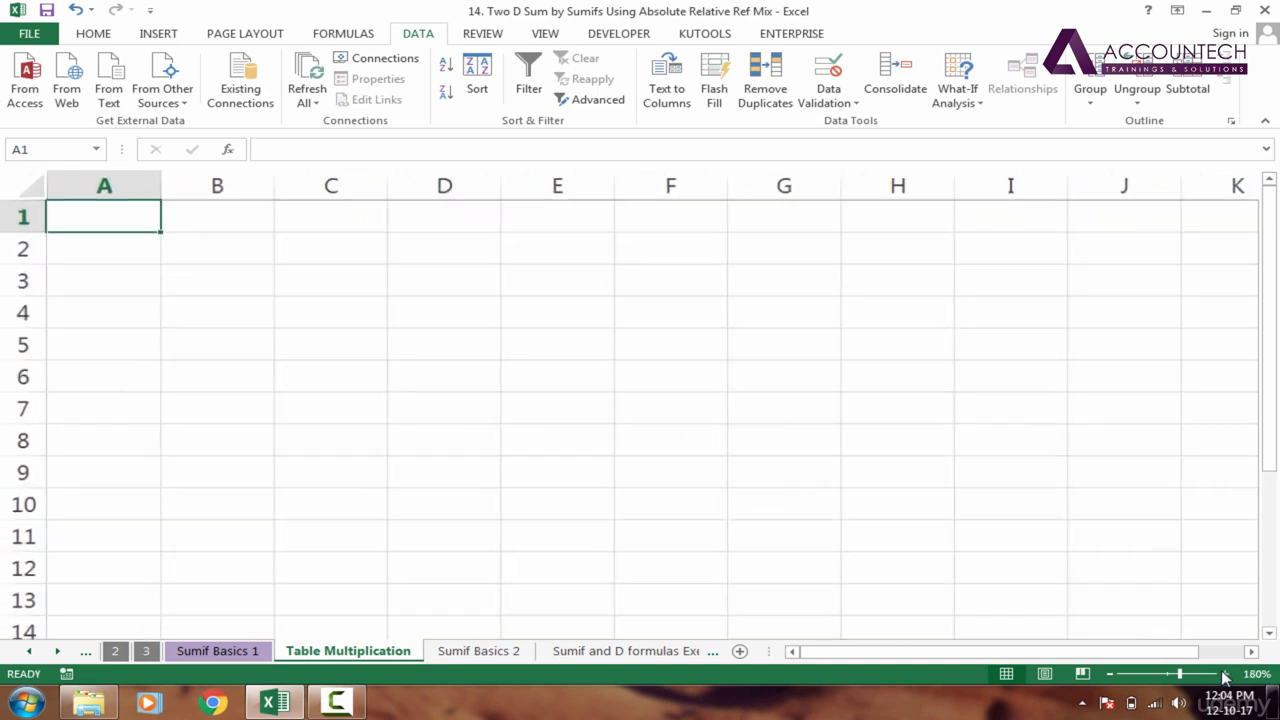
pyautogui.click(1224, 674)
pyautogui.click(126, 257)
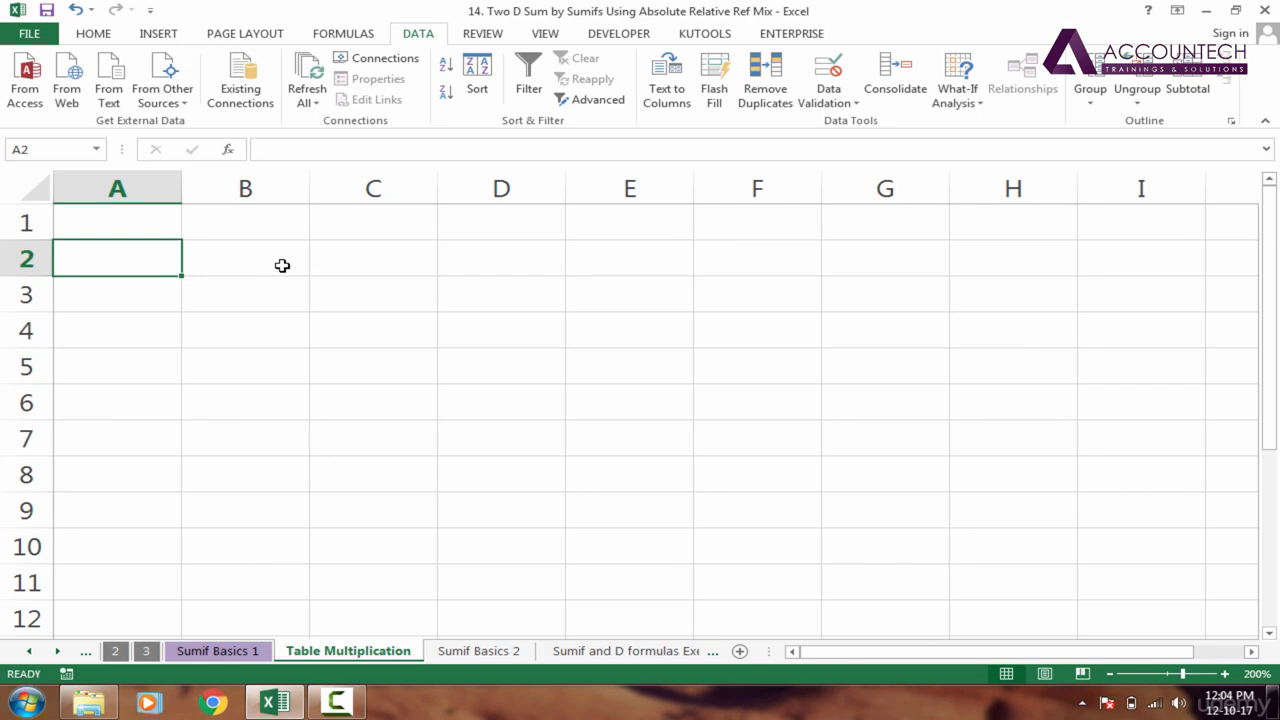
pyautogui.write('2')
pyautogui.press('Return')
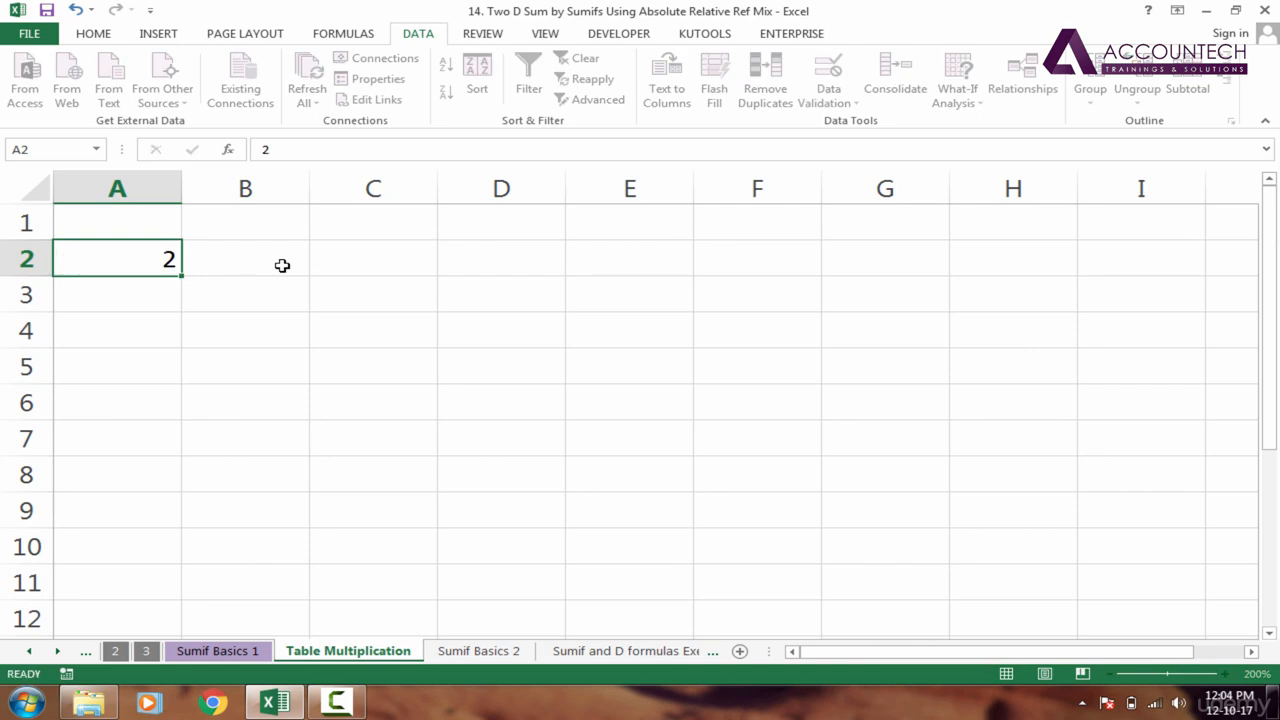
pyautogui.click(169, 262)
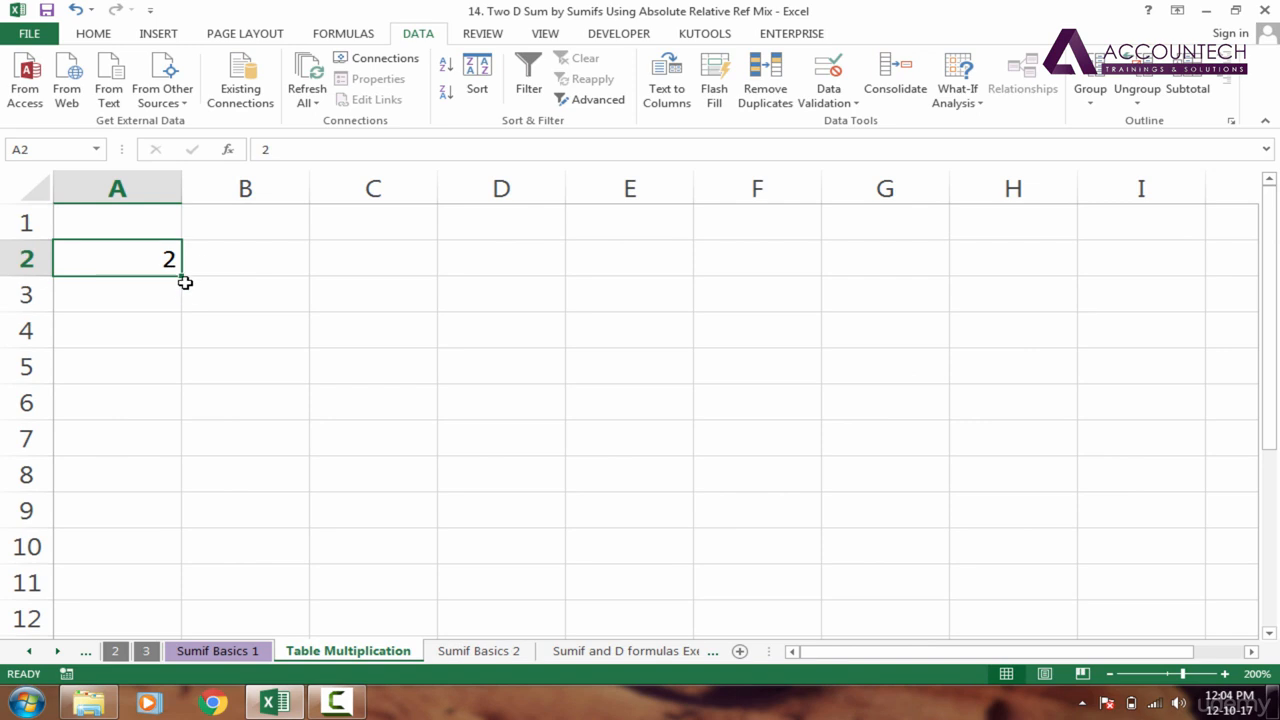
pyautogui.write('1')
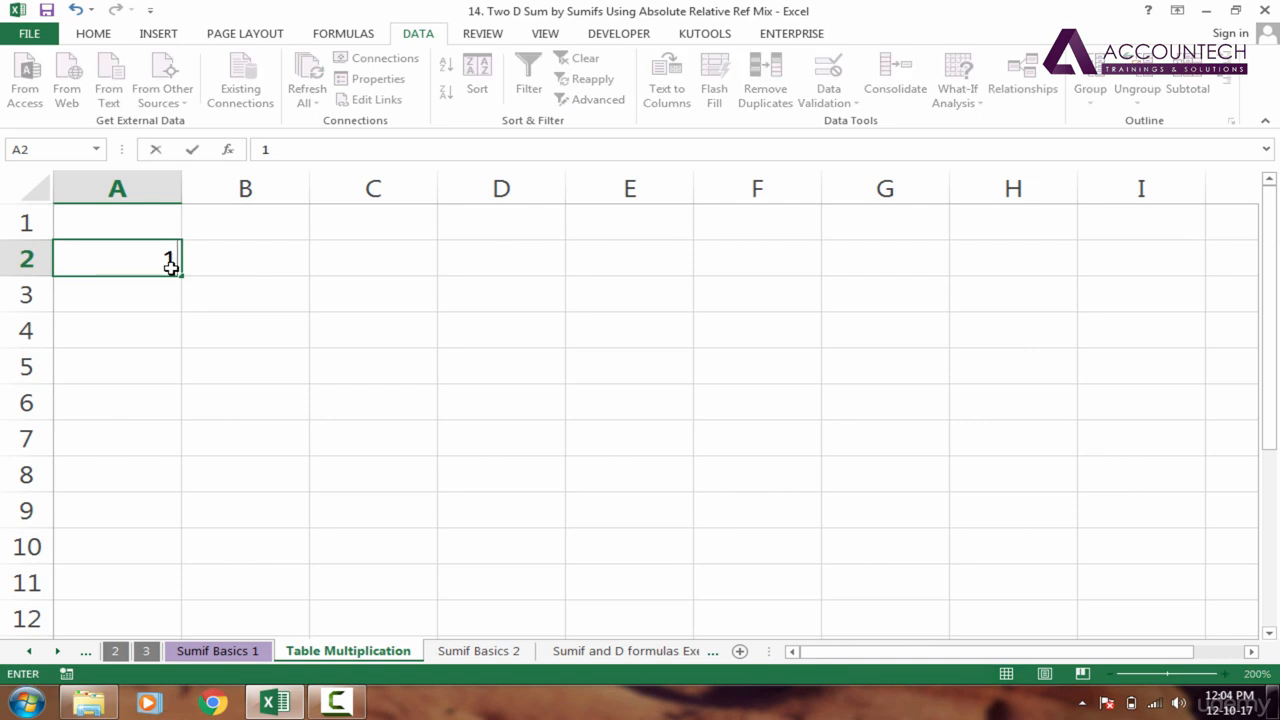
pyautogui.press('Return')
pyautogui.click(171, 262)
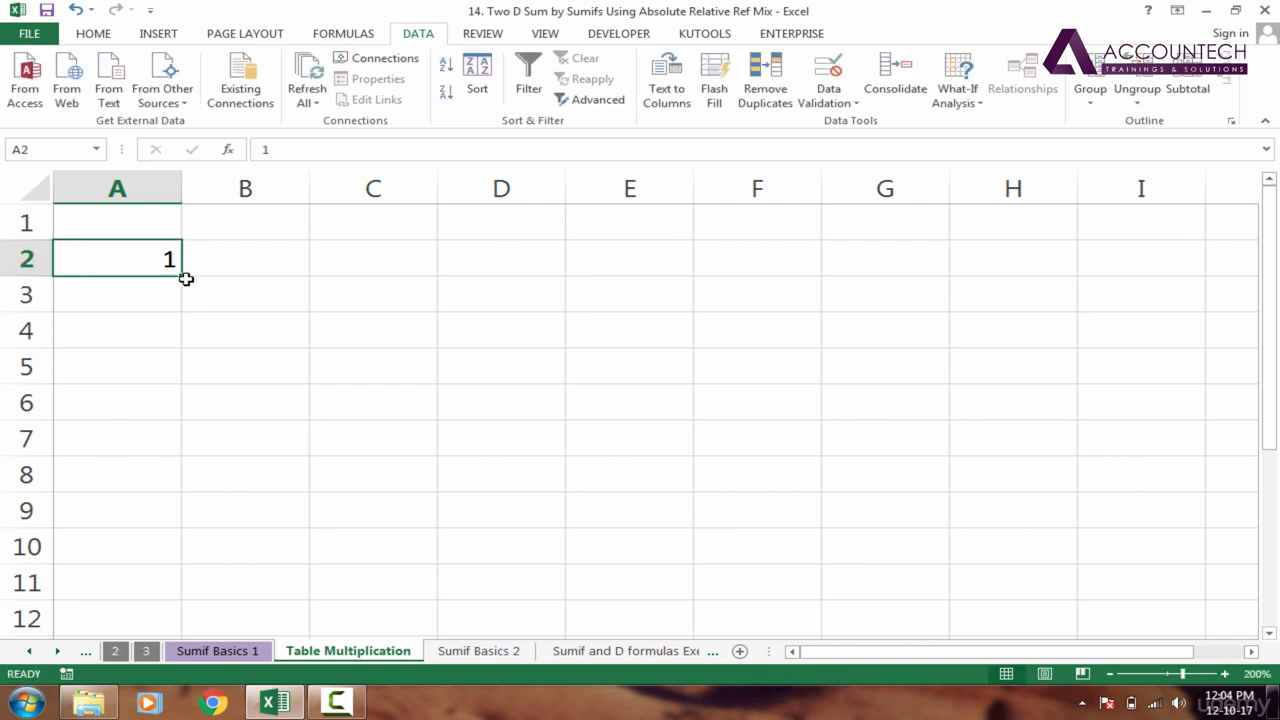
pyautogui.moveTo(181, 279)
pyautogui.mouseDown()
pyautogui.moveTo(151, 506)
pyautogui.moveTo(174, 380)
pyautogui.moveTo(166, 280)
pyautogui.mouseUp()
# Enter 1 in cell B1 as the first column heading of the table
pyautogui.click(254, 229)
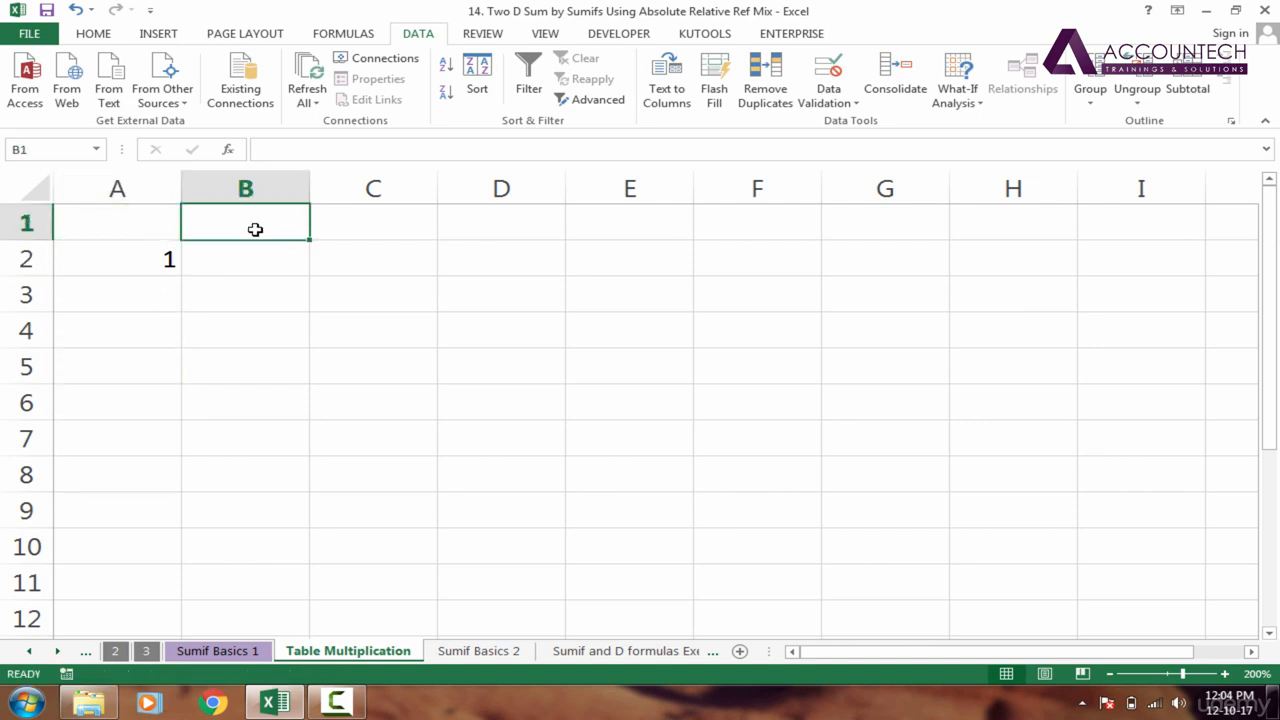
pyautogui.write('1')
pyautogui.press('Tab')
# Try filling A2 down to A11 with the Fill Series option, and undo the fill
pyautogui.click(160, 261)
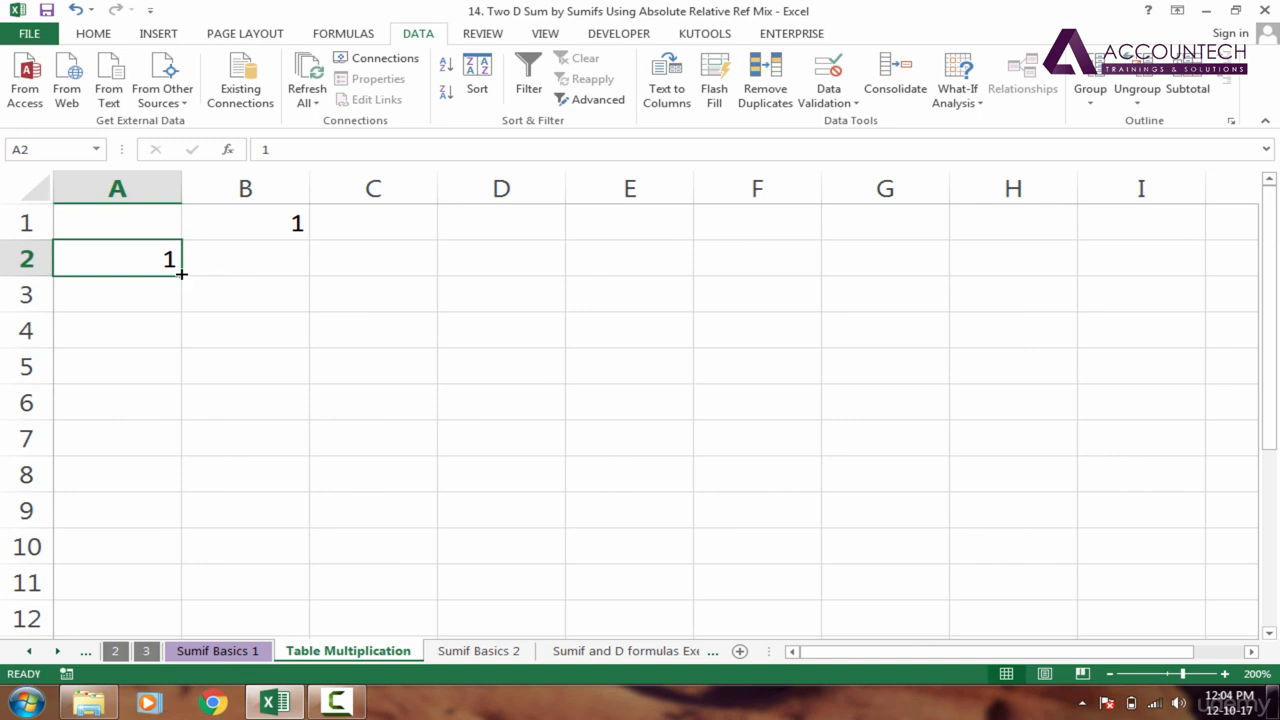
pyautogui.moveTo(181, 273); pyautogui.dragTo(139, 603)
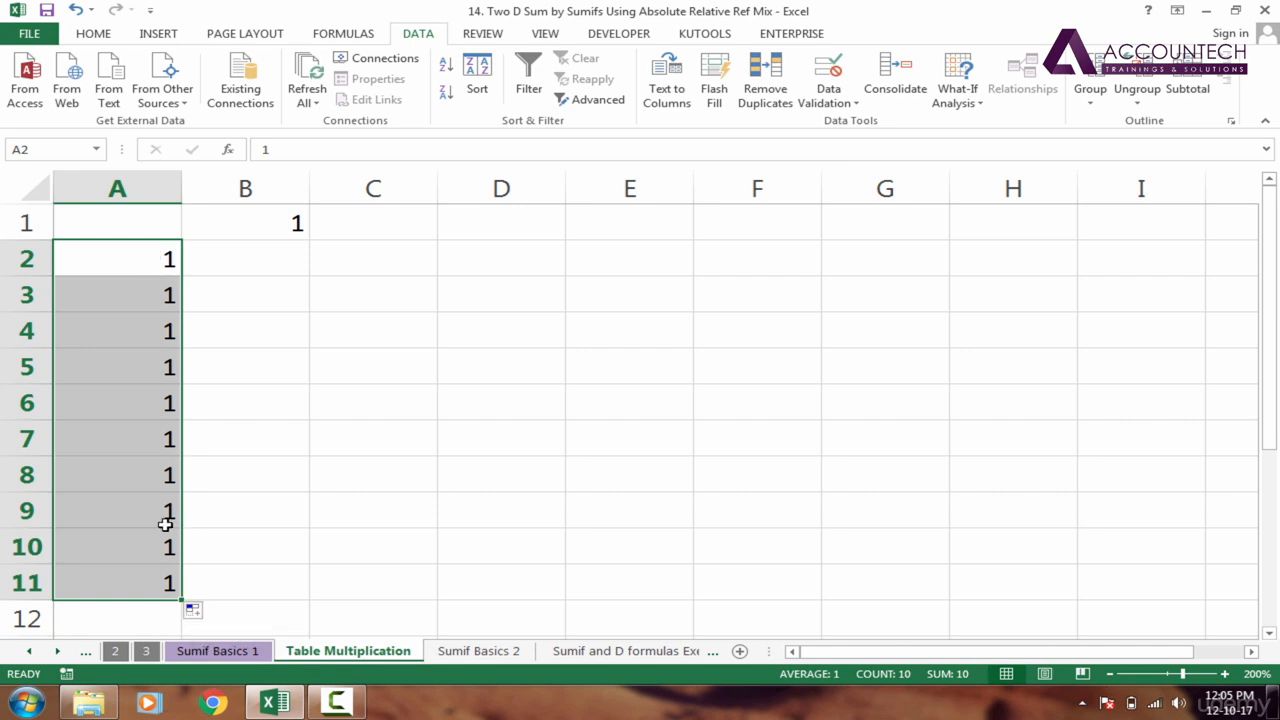
pyautogui.click(200, 614)
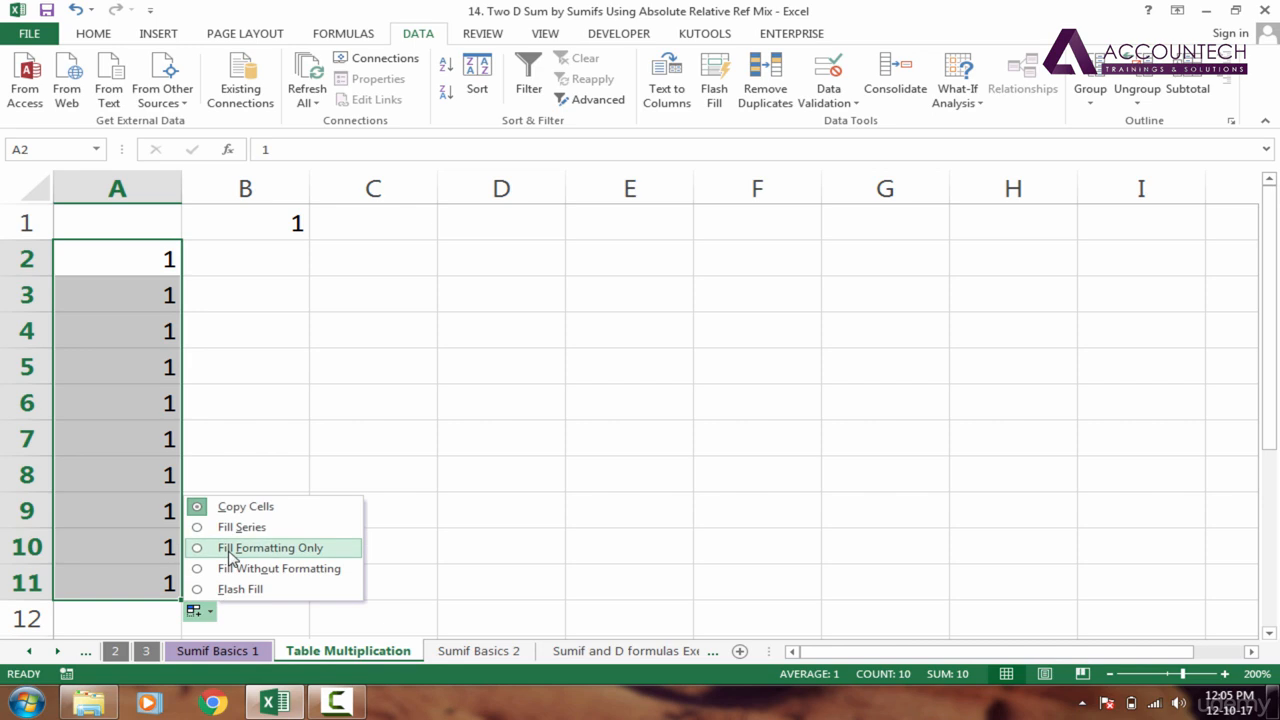
pyautogui.click(230, 529)
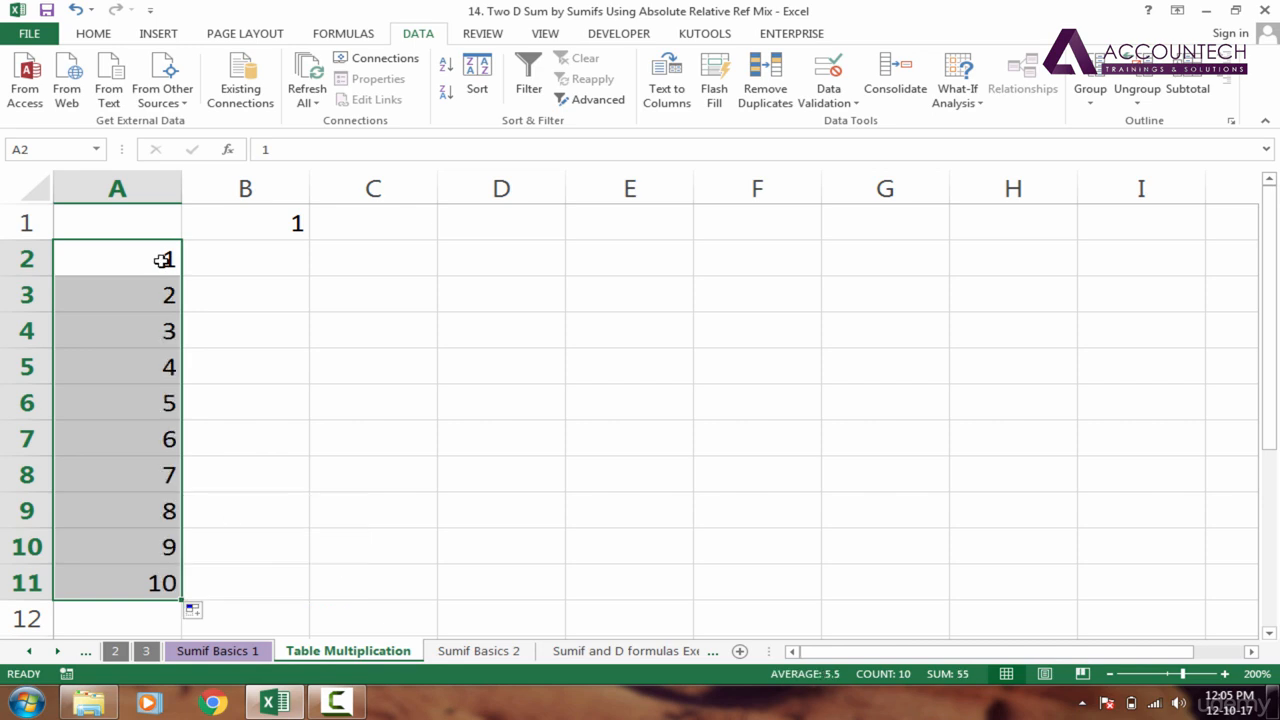
pyautogui.hotkey('ctrl', 'z')
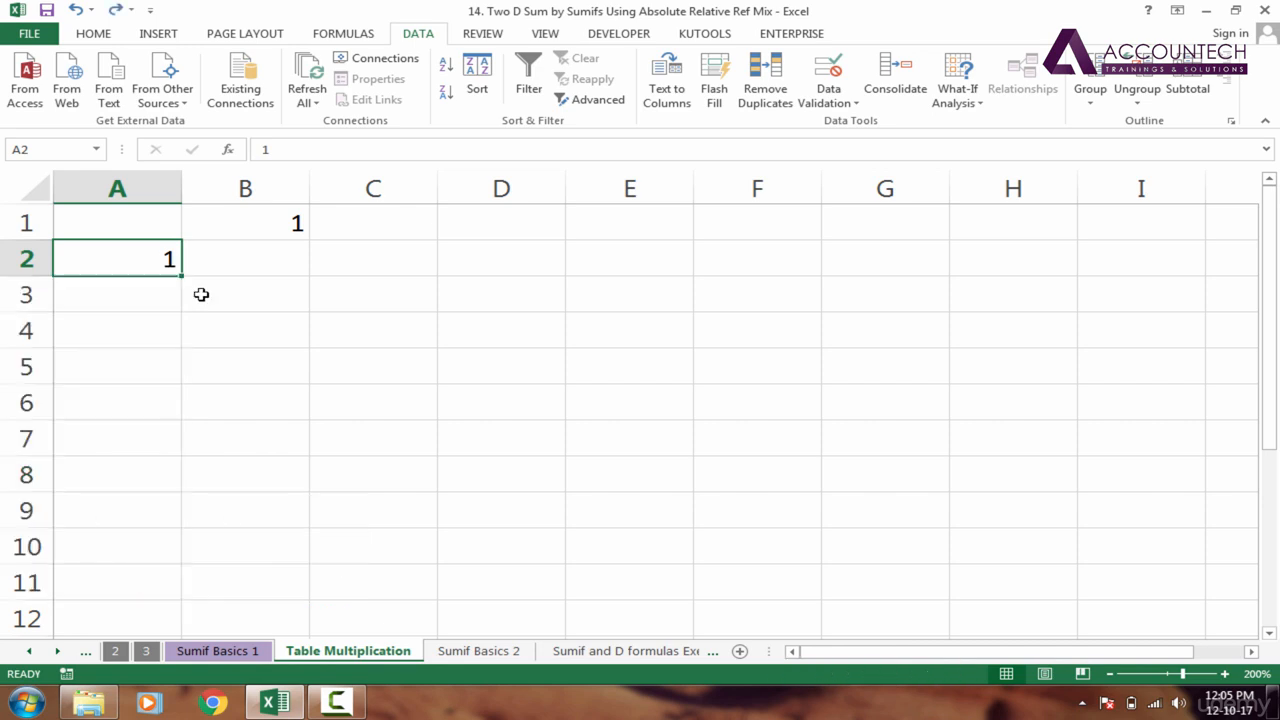
# Enter 2 in cell A3 and extend the A2:A3 pattern down to A11 for row headings 1 to 10
pyautogui.click(157, 289)
pyautogui.click(168, 262)
pyautogui.click(172, 298)
pyautogui.write('2')
pyautogui.press('Return')
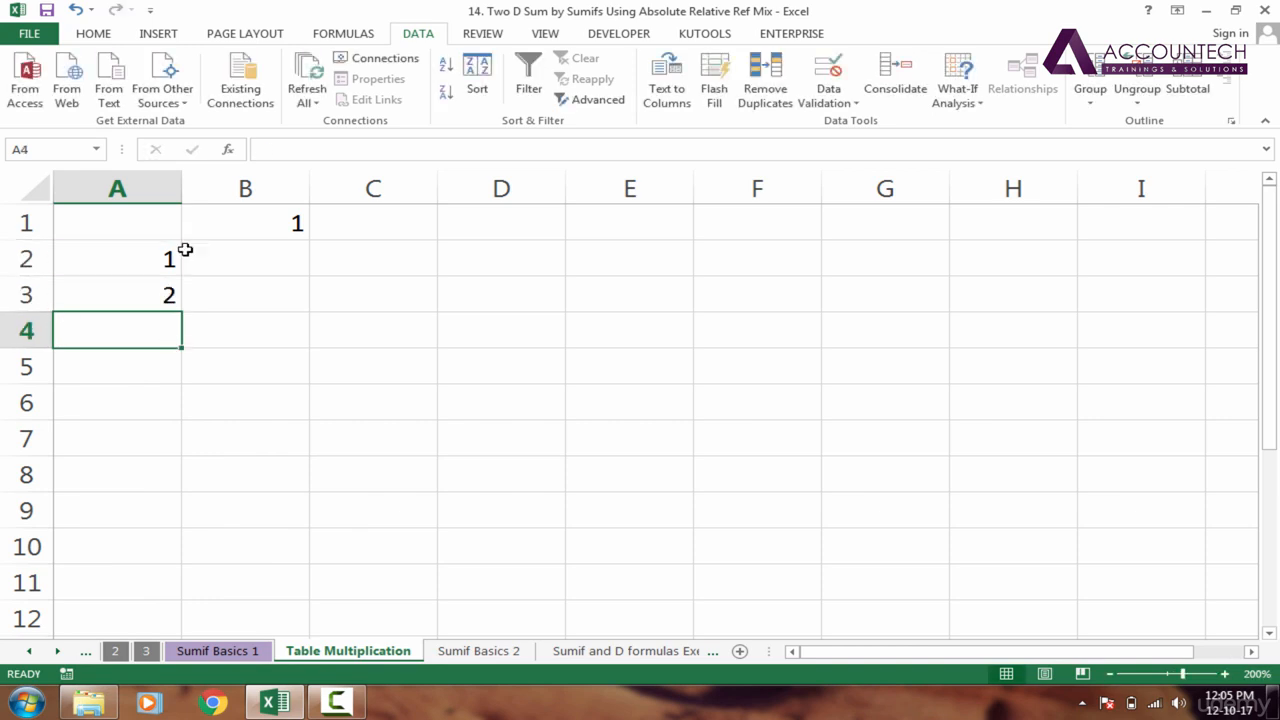
pyautogui.moveTo(163, 257); pyautogui.dragTo(172, 592)
pyautogui.click(201, 583)
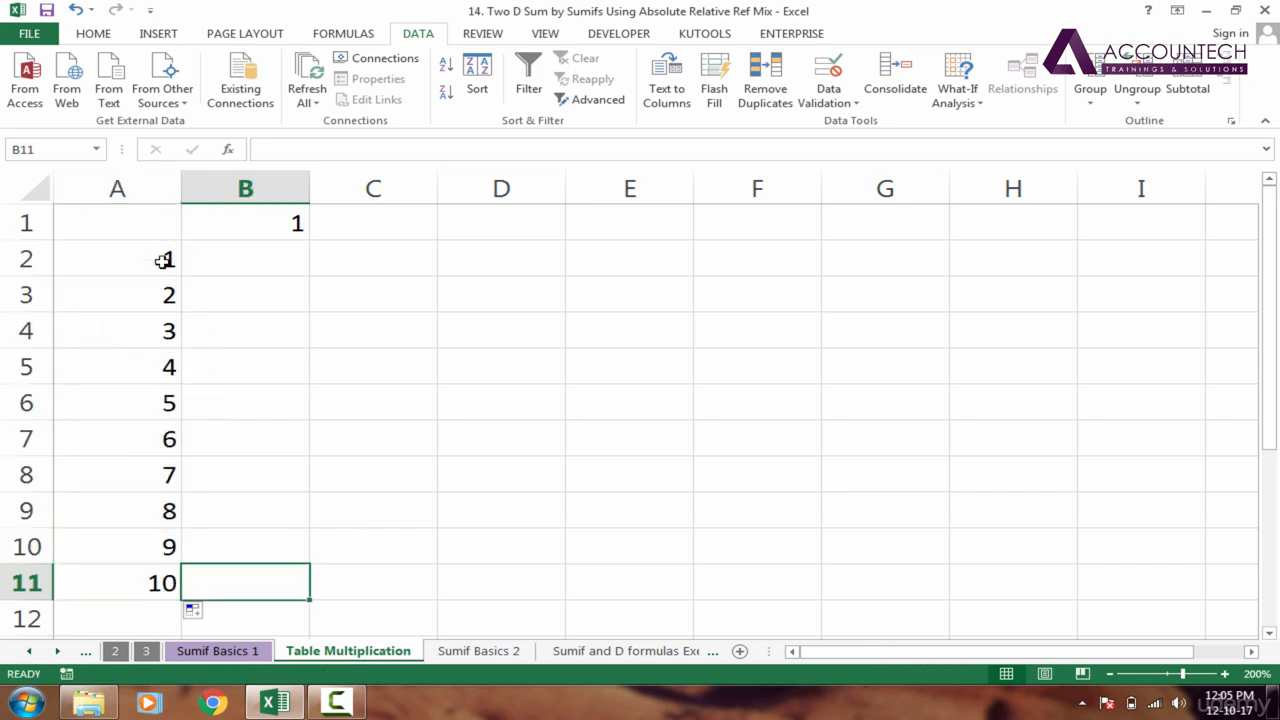
# Fill the 1 in B1 across to I1 as a series for column headings 1 to 8
pyautogui.click(162, 258)
pyautogui.click(318, 228)
pyautogui.click(298, 223)
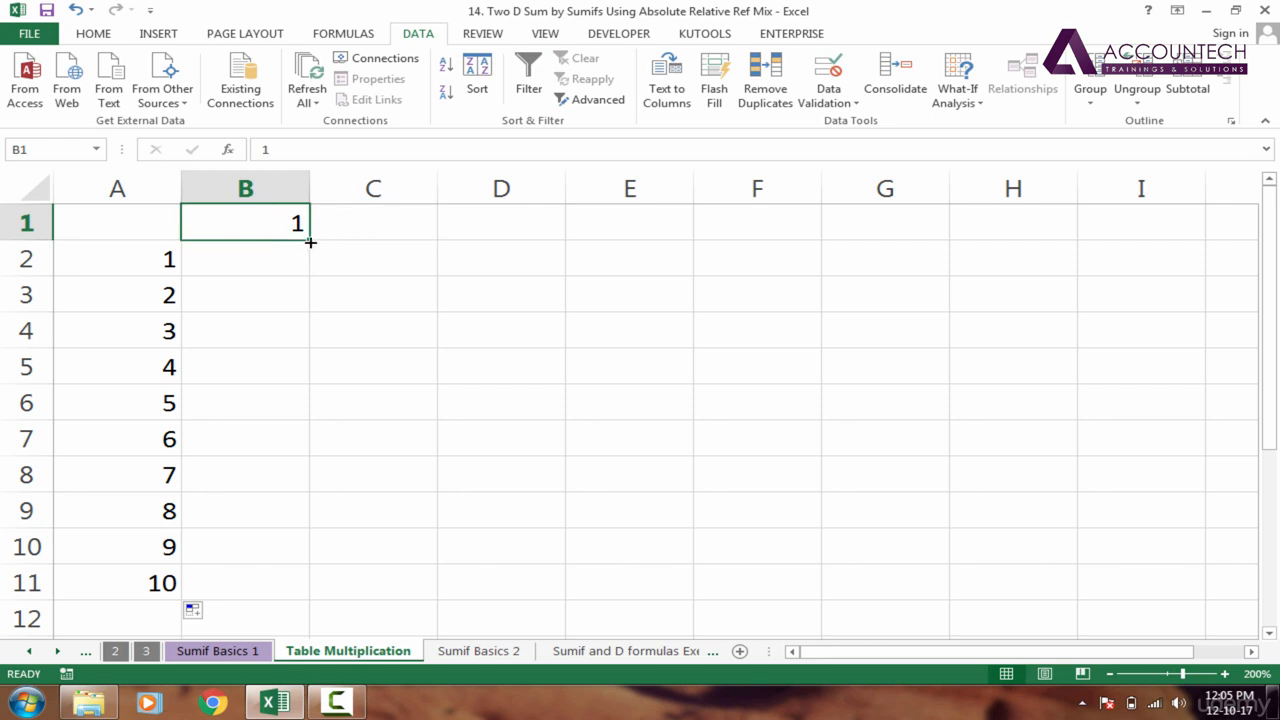
pyautogui.moveTo(310, 241); pyautogui.dragTo(1203, 226)
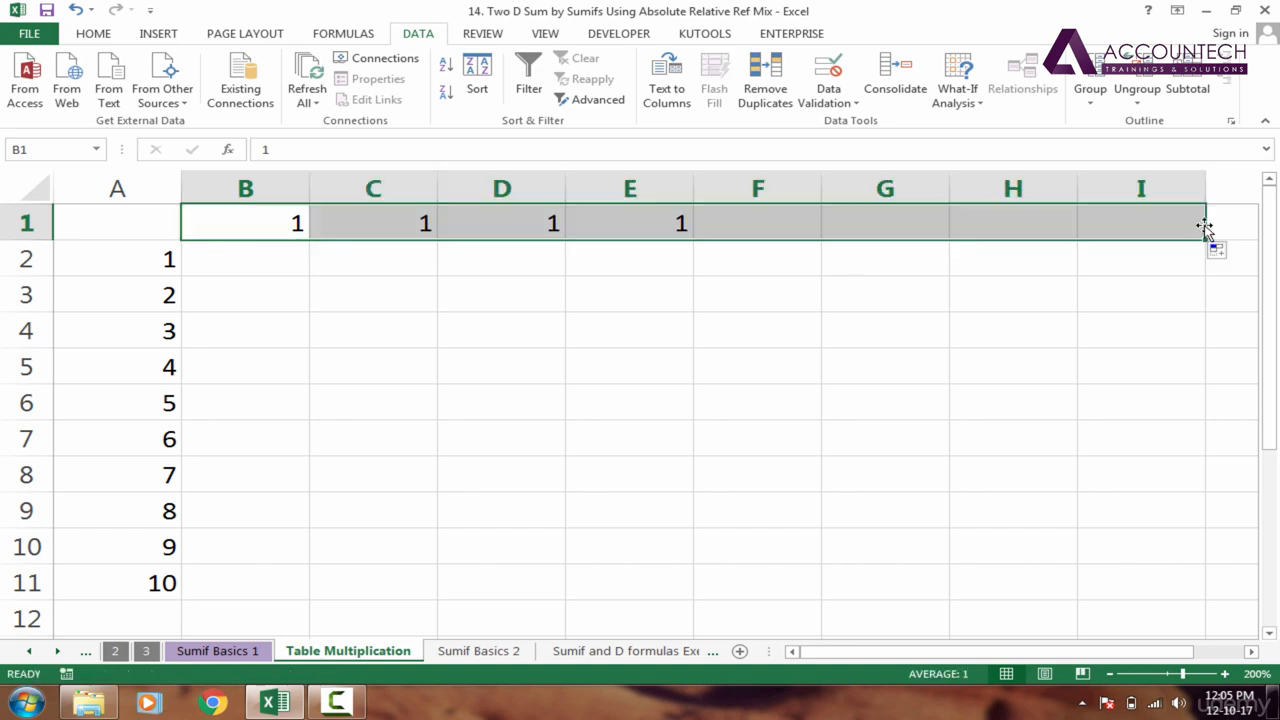
pyautogui.click(1219, 252)
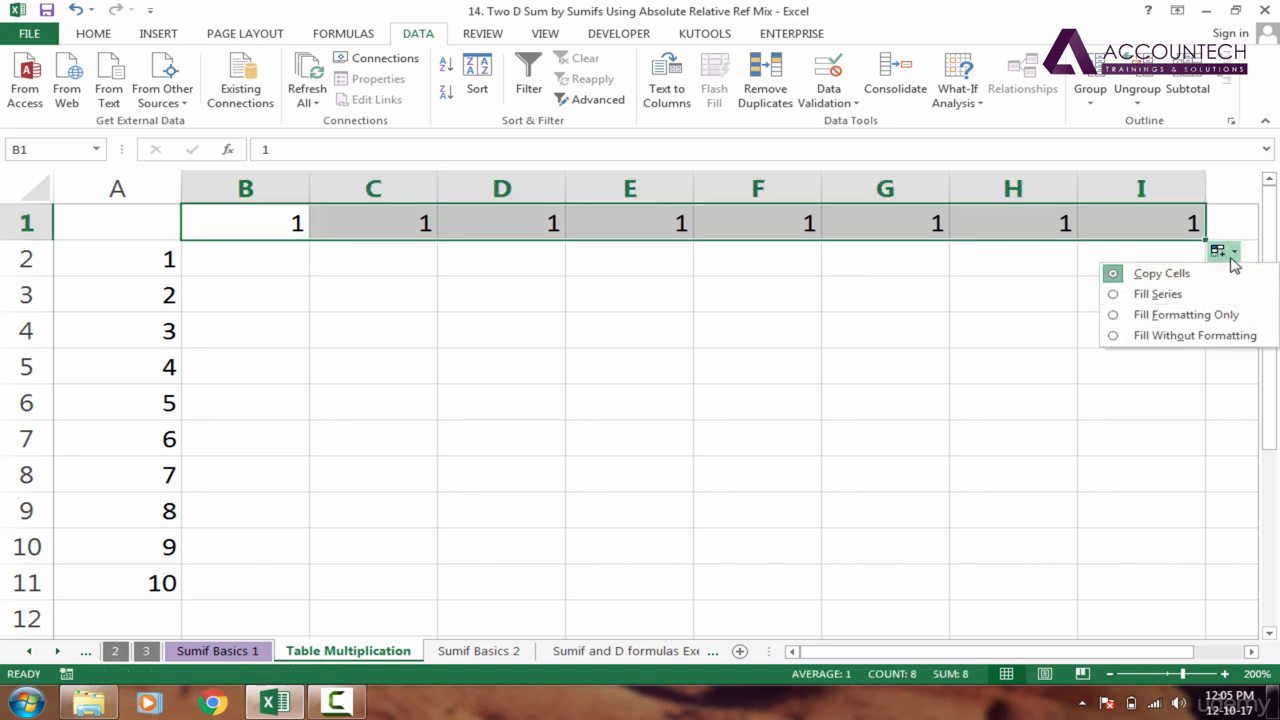
pyautogui.click(1233, 258)
pyautogui.click(1233, 258)
pyautogui.click(1158, 294)
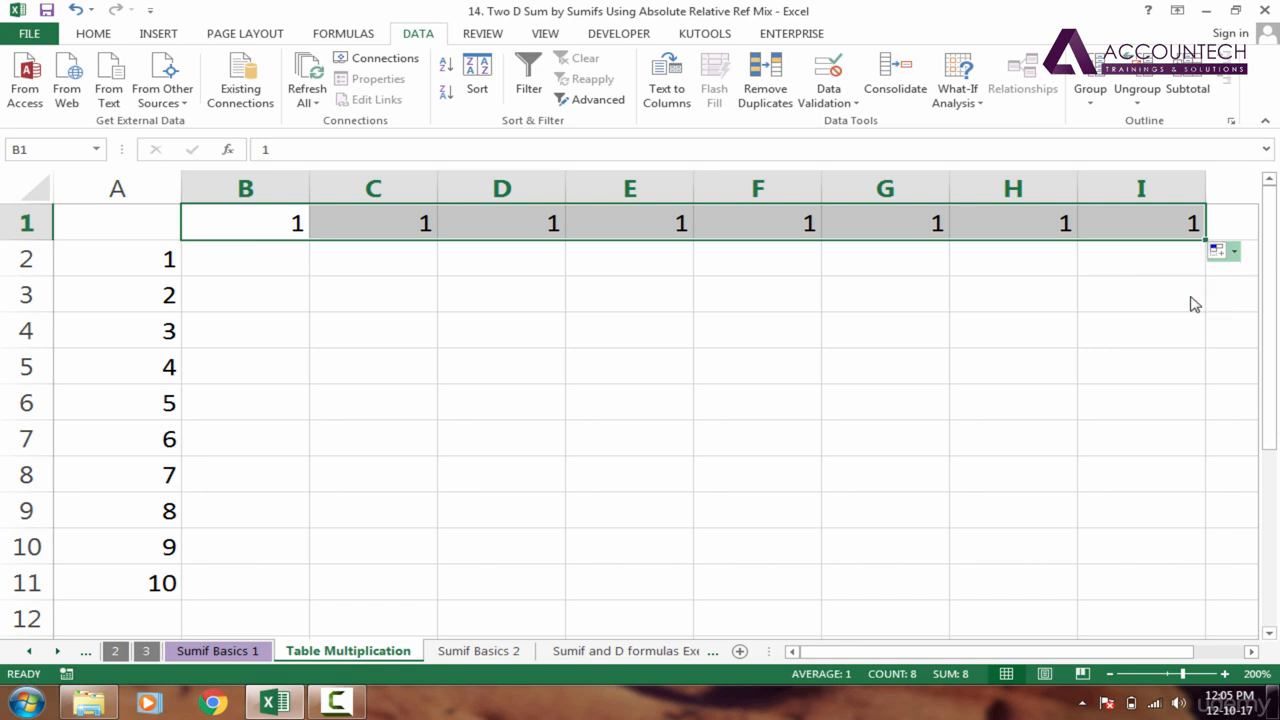
# Extend the column headings from I1 to K1 as a series, adding 9 and 10
pyautogui.click(1227, 231)
pyautogui.press('Right')
pyautogui.press('Right')
pyautogui.press('Left')
pyautogui.press('Left')
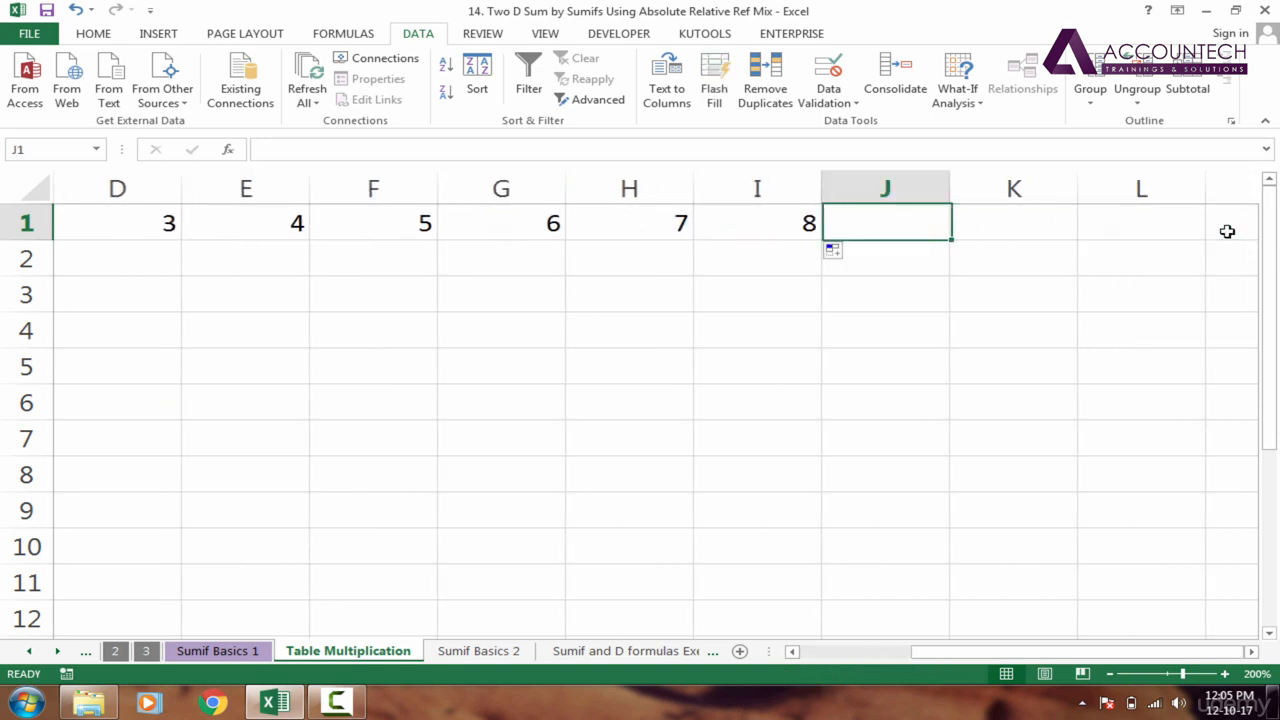
pyautogui.press('Left')
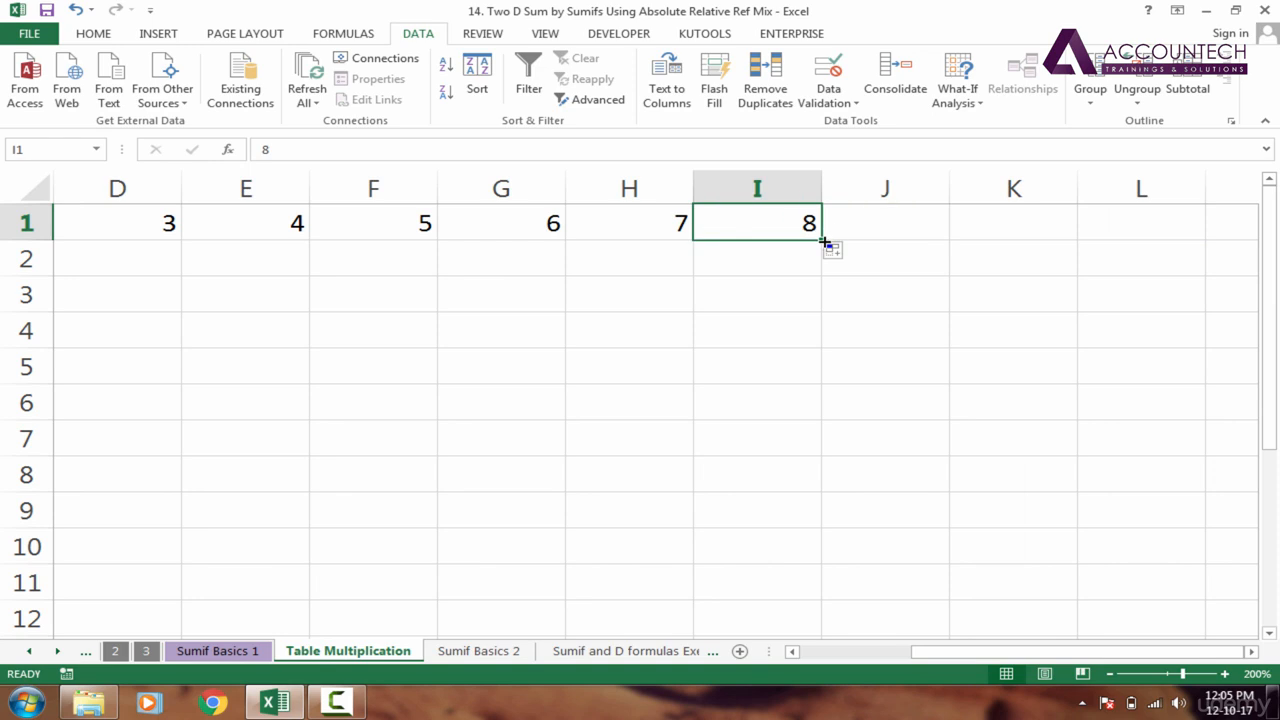
pyautogui.moveTo(824, 241); pyautogui.dragTo(1070, 240)
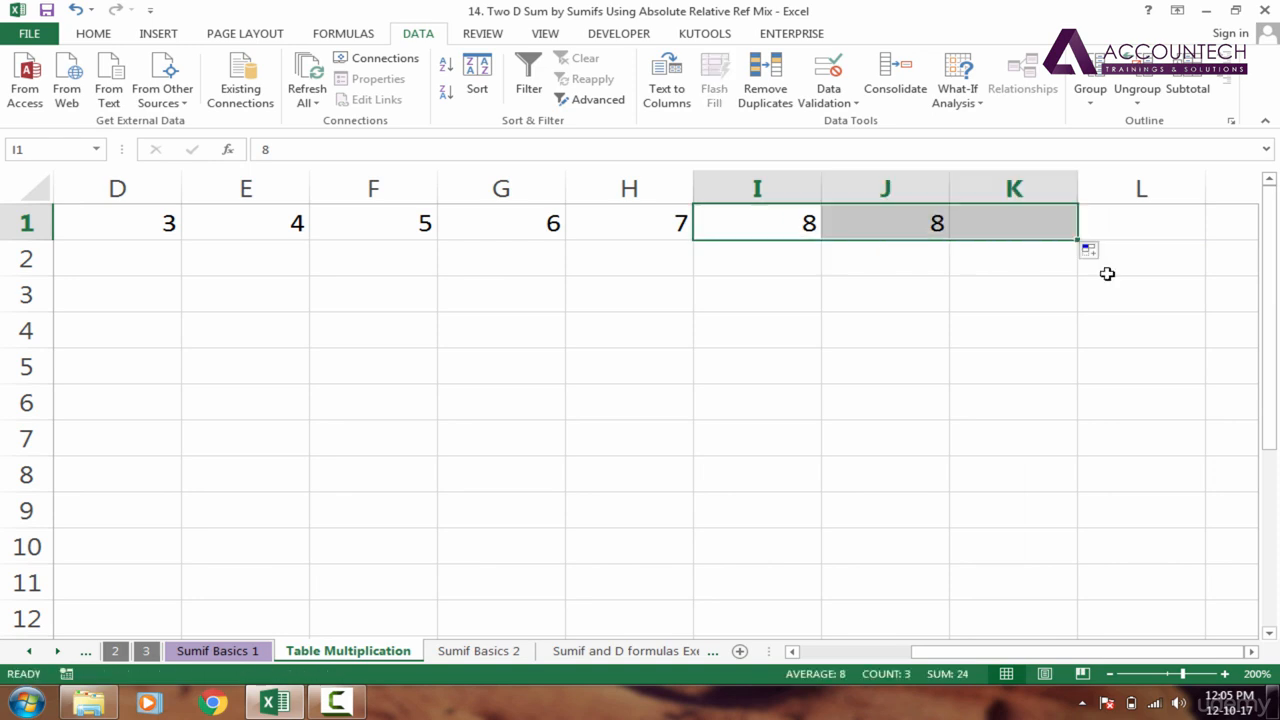
pyautogui.click(1090, 251)
pyautogui.click(1104, 295)
# Enter the formula =A2*B1 in cell B2 to multiply the first row heading by the first column heading
pyautogui.click(888, 268)
pyautogui.press('Left')
pyautogui.press('Left')
pyautogui.press('Left')
pyautogui.press('Left')
pyautogui.press('Left')
pyautogui.press('Left')
pyautogui.press('Left')
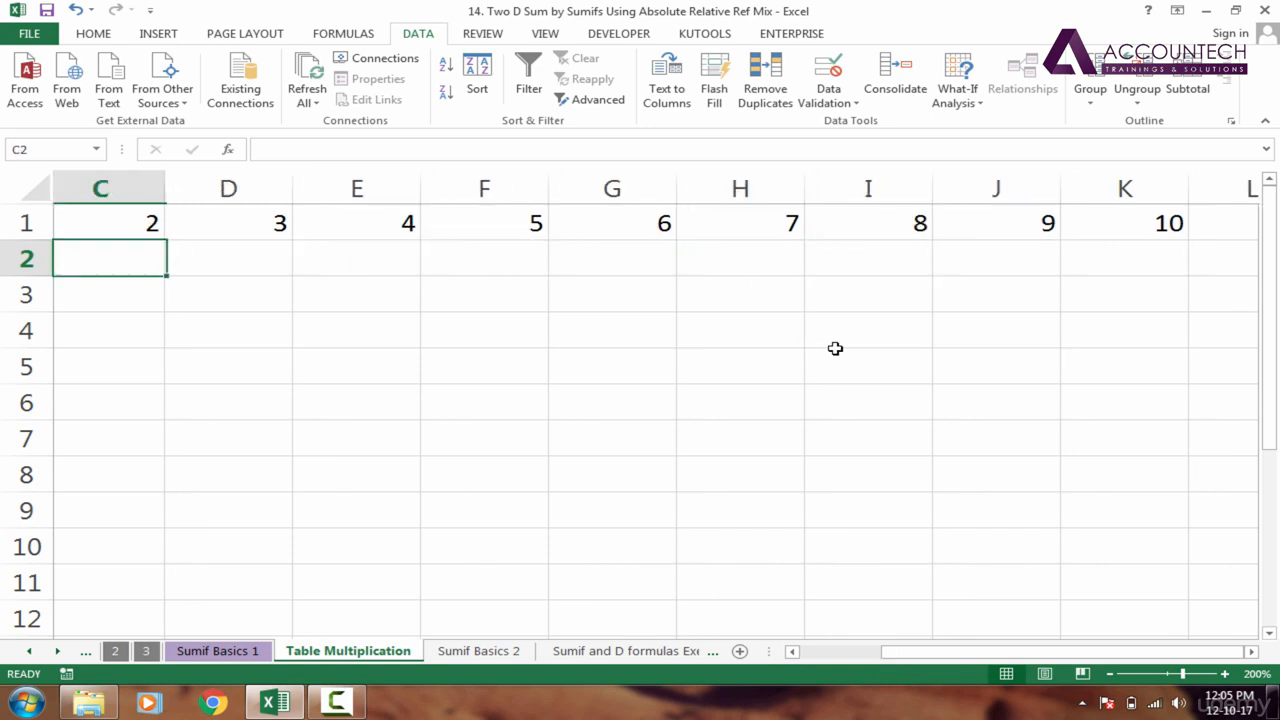
pyautogui.press('Left')
pyautogui.press('Left')
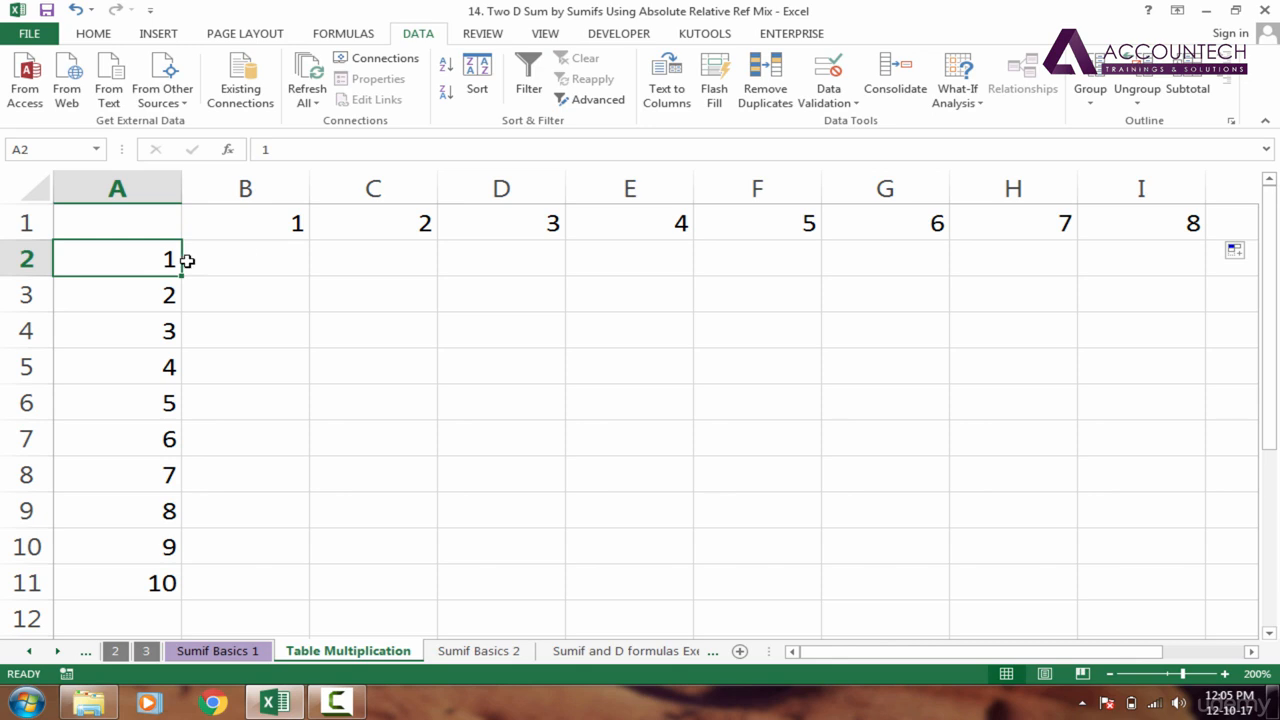
pyautogui.click(238, 265)
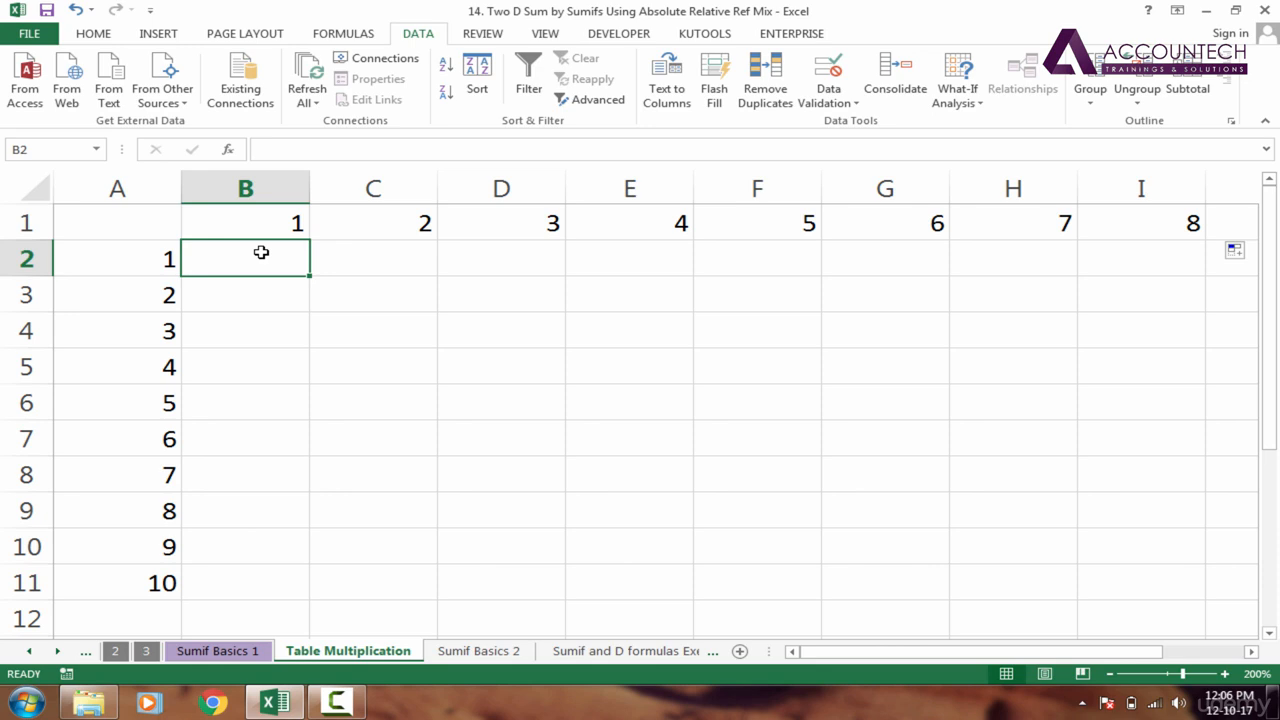
pyautogui.write('=')
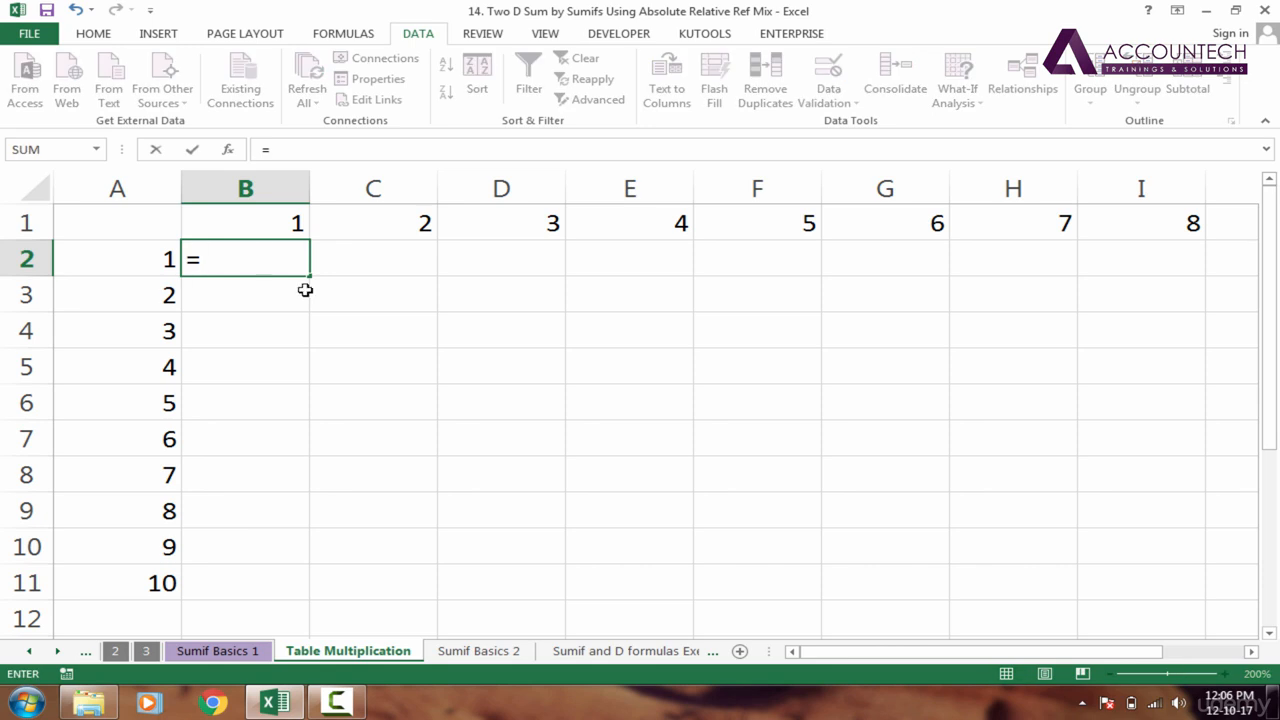
pyautogui.click(147, 262)
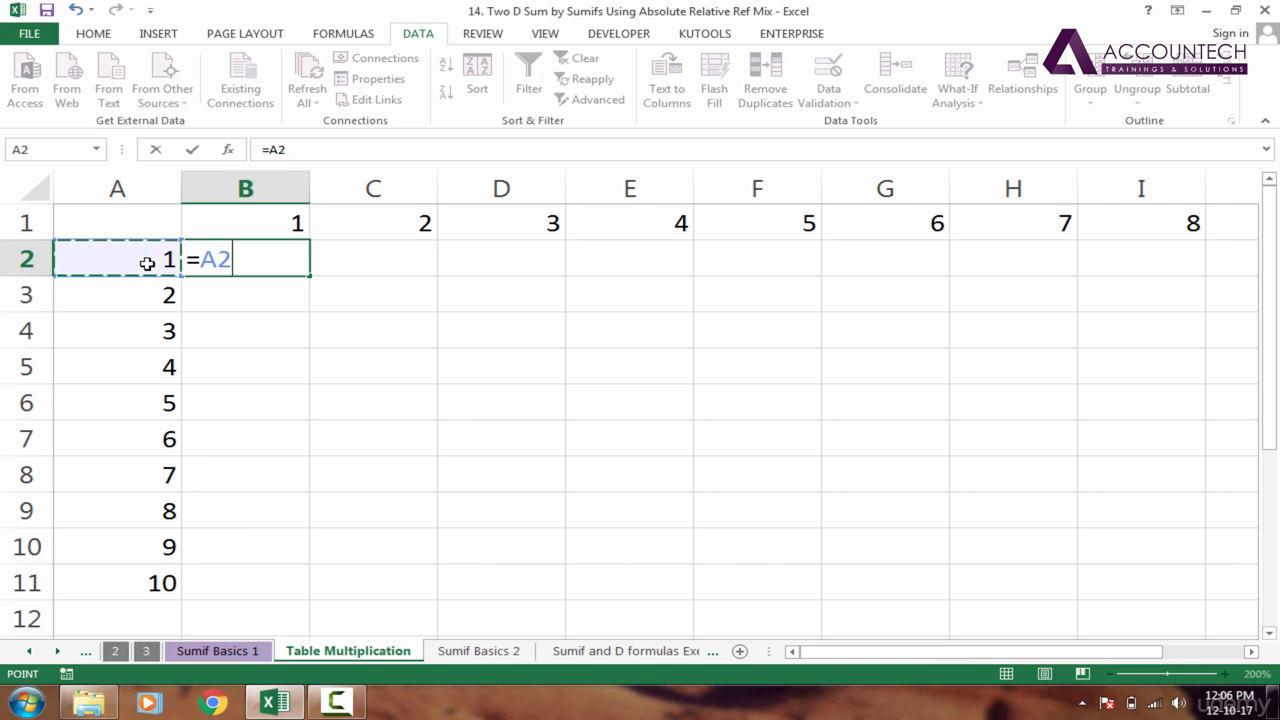
pyautogui.write('*')
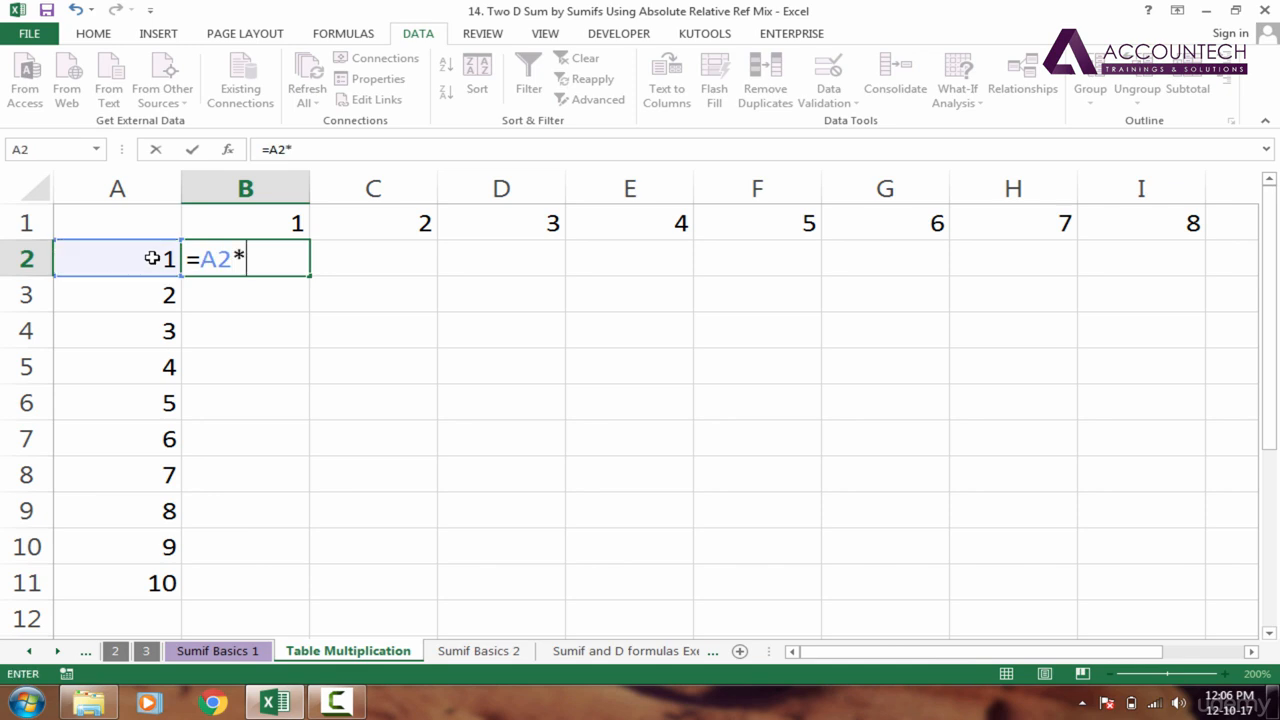
pyautogui.click(277, 232)
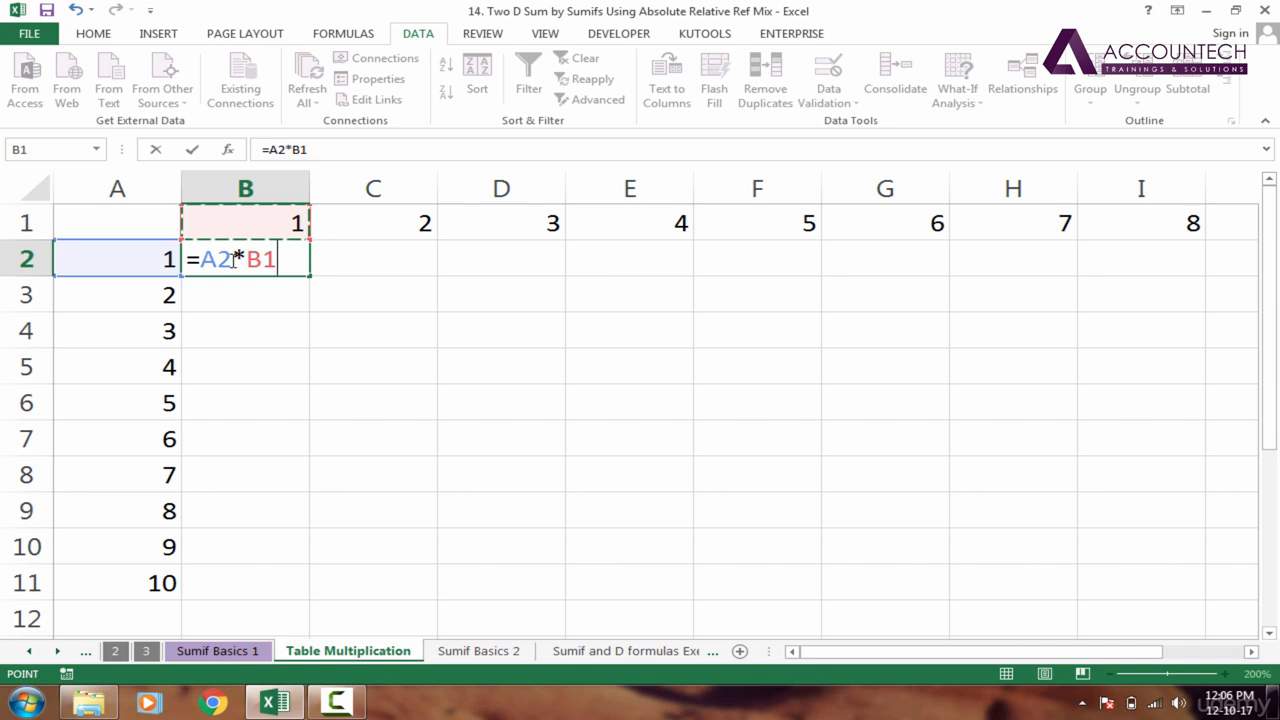
pyautogui.press('Return')
pyautogui.click(293, 258)
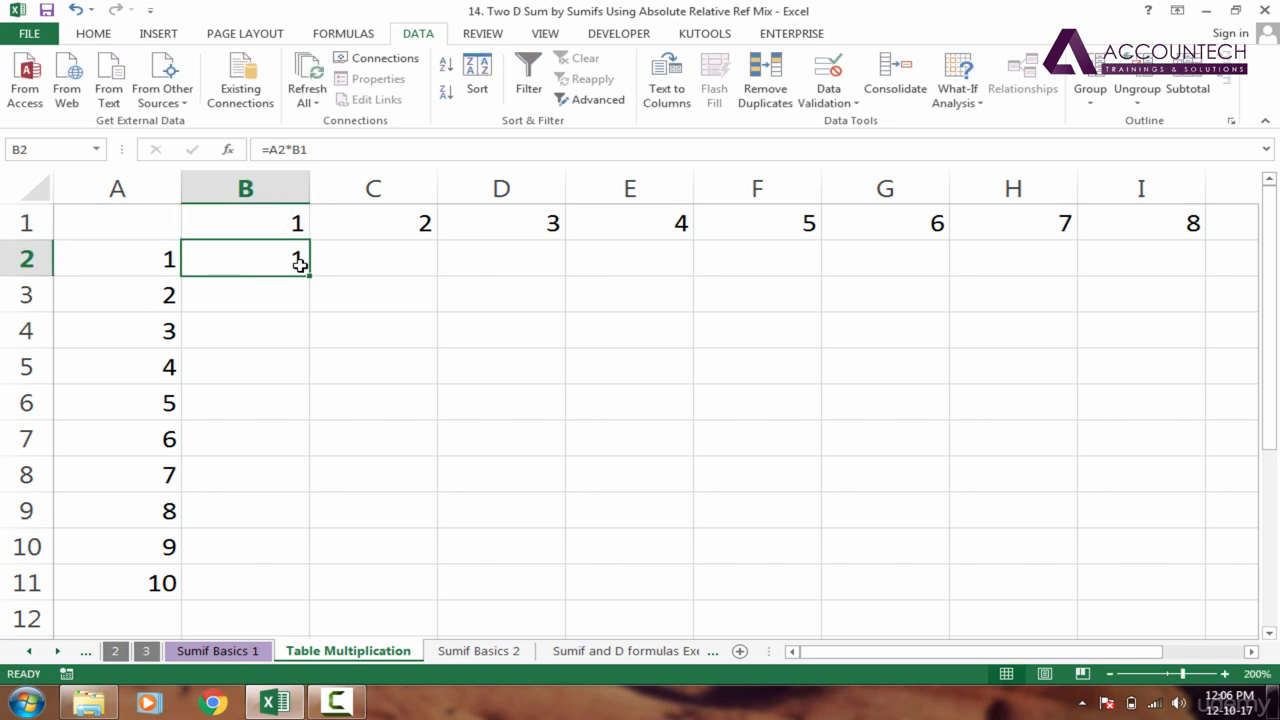
# Fill the B2 formula across to C2 and open the copied formula to examine its references
pyautogui.click(148, 266)
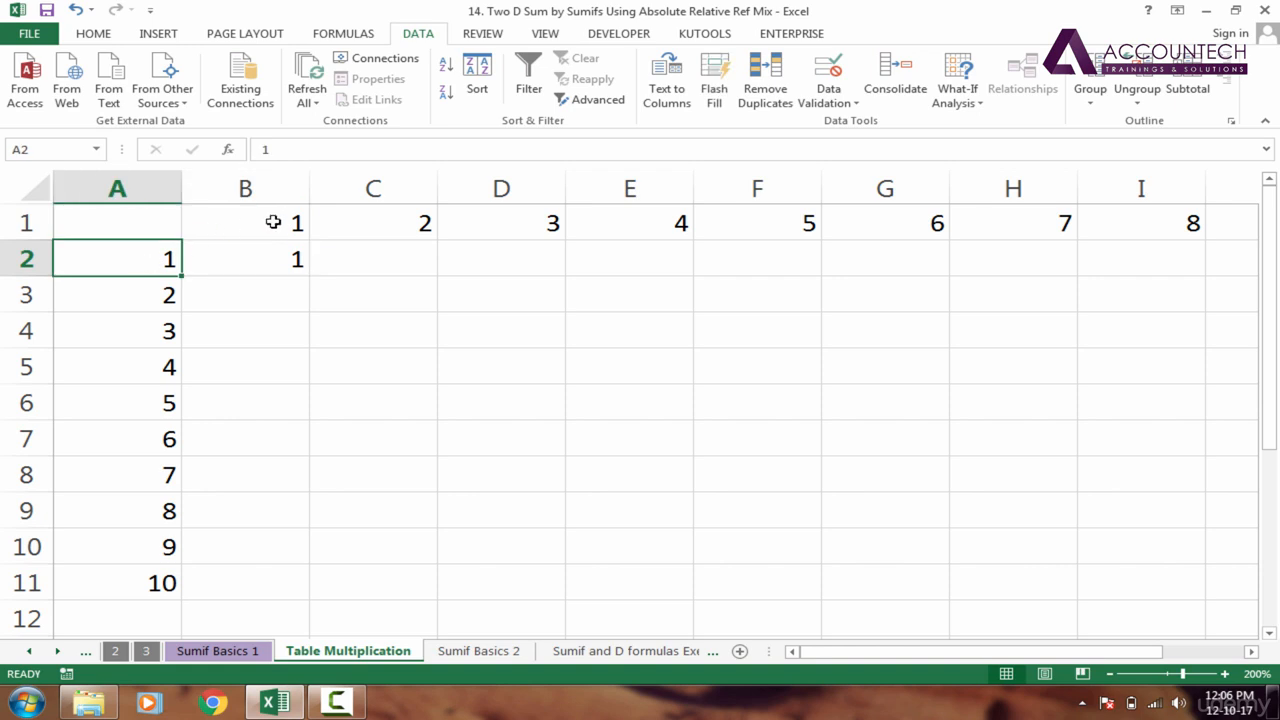
pyautogui.click(288, 268)
pyautogui.moveTo(307, 280); pyautogui.dragTo(420, 280)
pyautogui.click(394, 266)
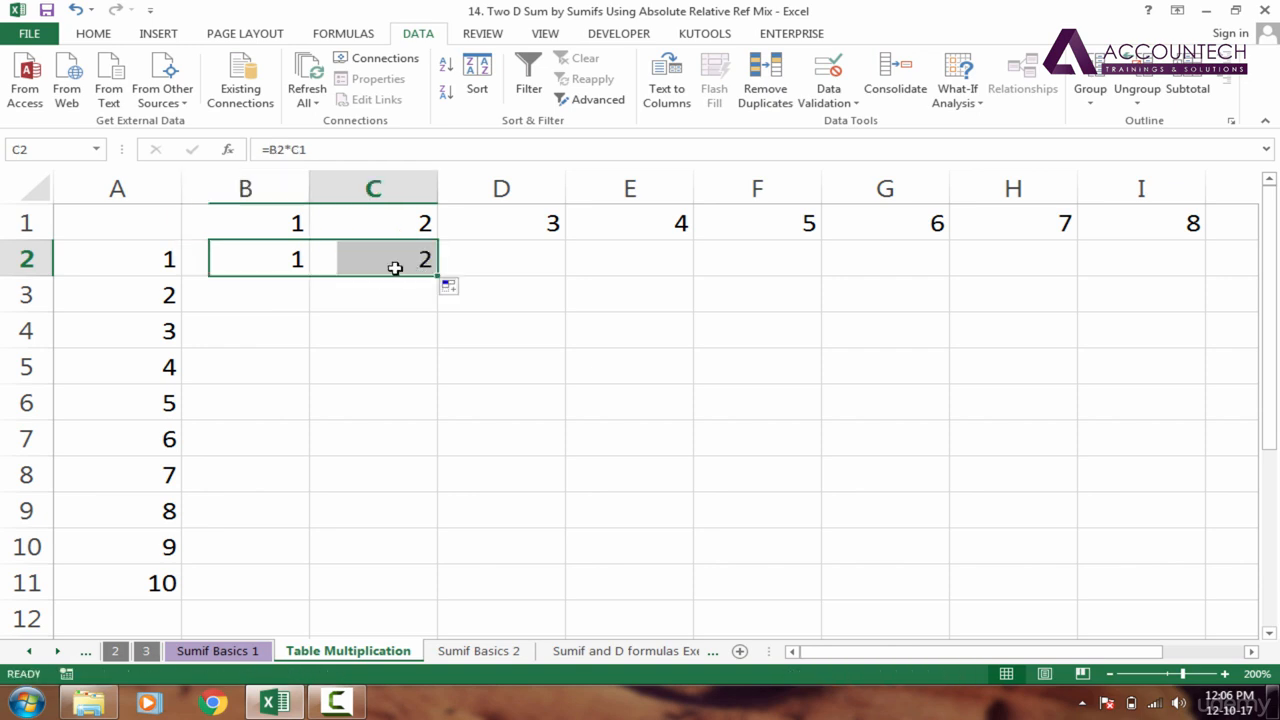
pyautogui.doubleClick(395, 268)
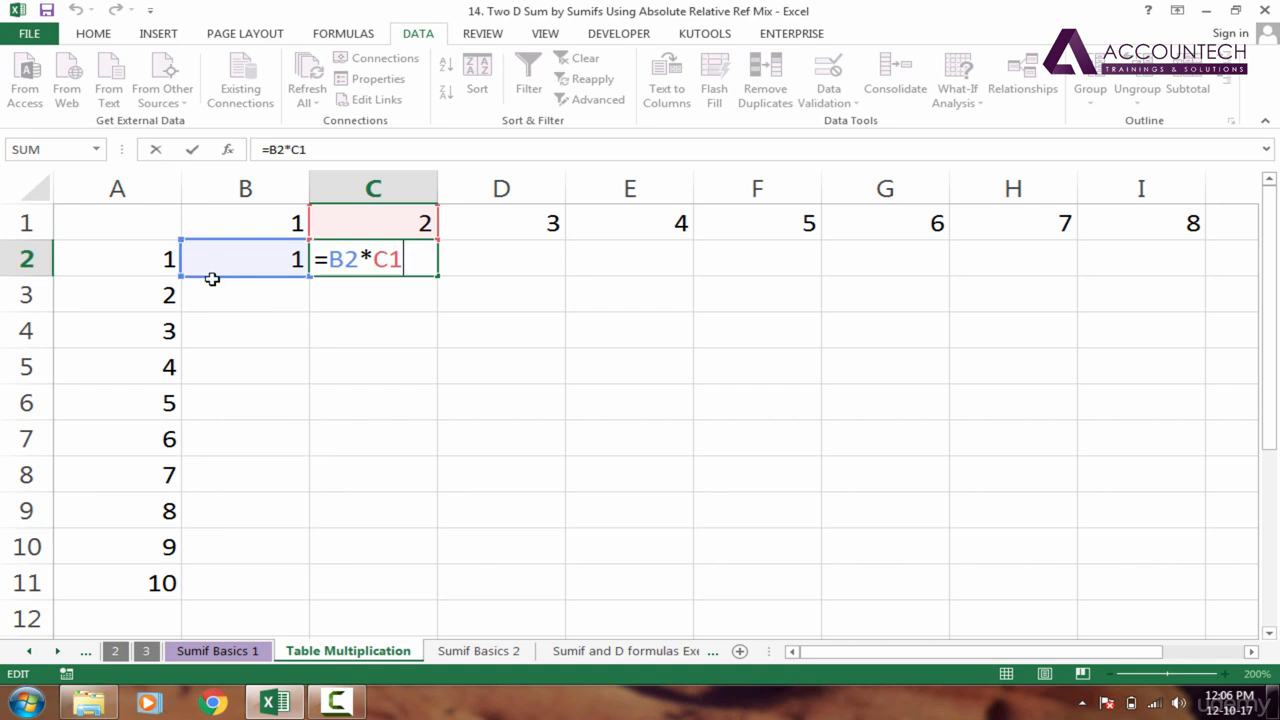
# Try re-pointing the B2 reference in C2's formula to A2, discard the edit, and clear C2
pyautogui.moveTo(211, 282); pyautogui.dragTo(120, 265)
pyautogui.doubleClick(398, 254)
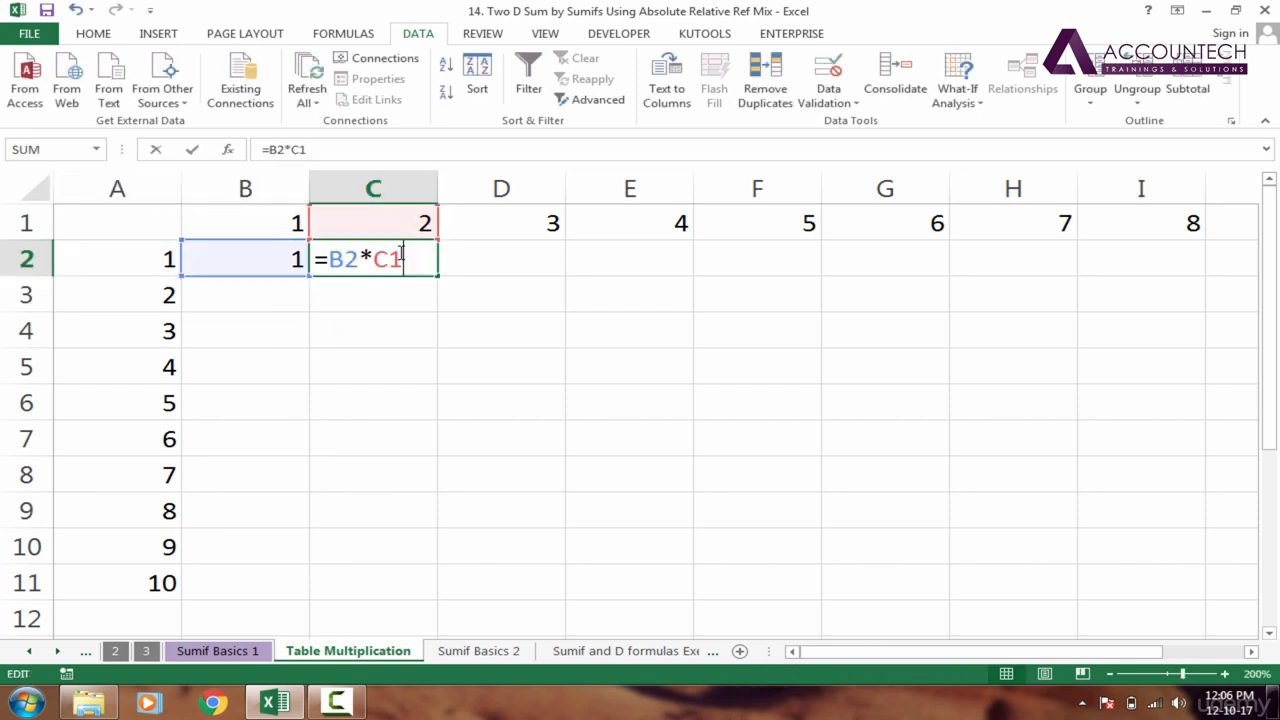
pyautogui.moveTo(172, 276); pyautogui.dragTo(157, 271)
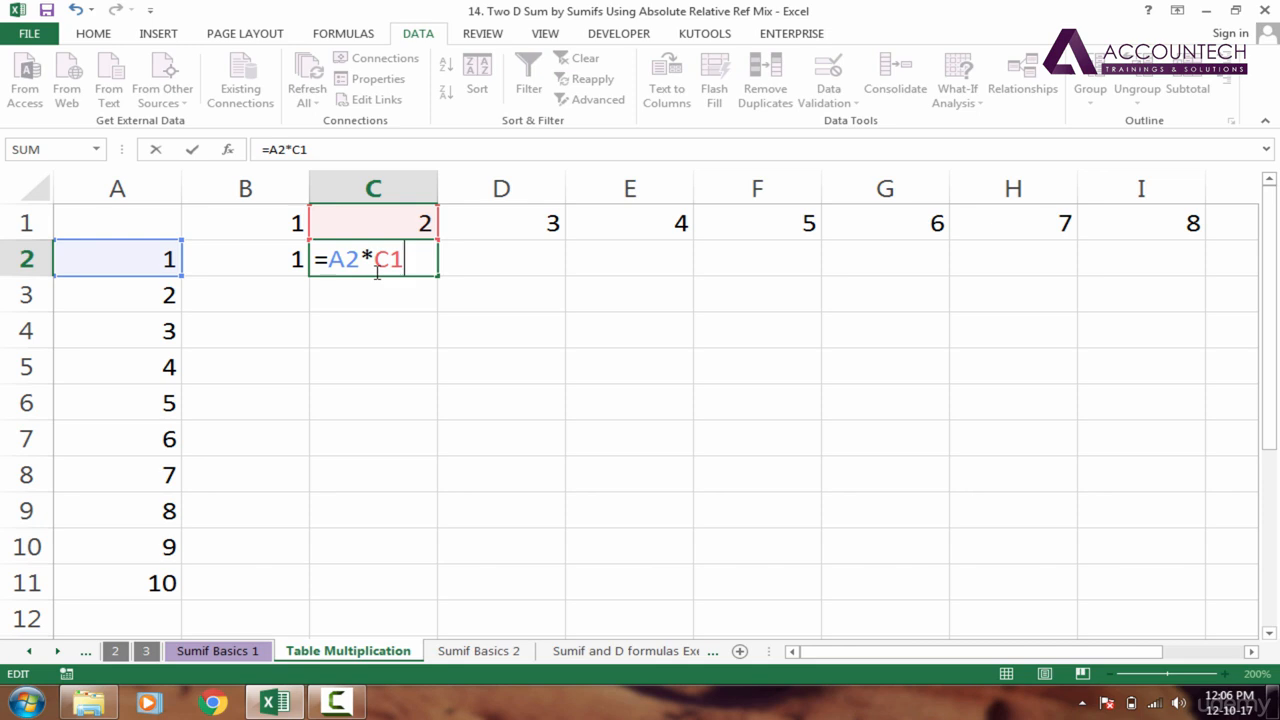
pyautogui.press('Escape')
pyautogui.press('Delete')
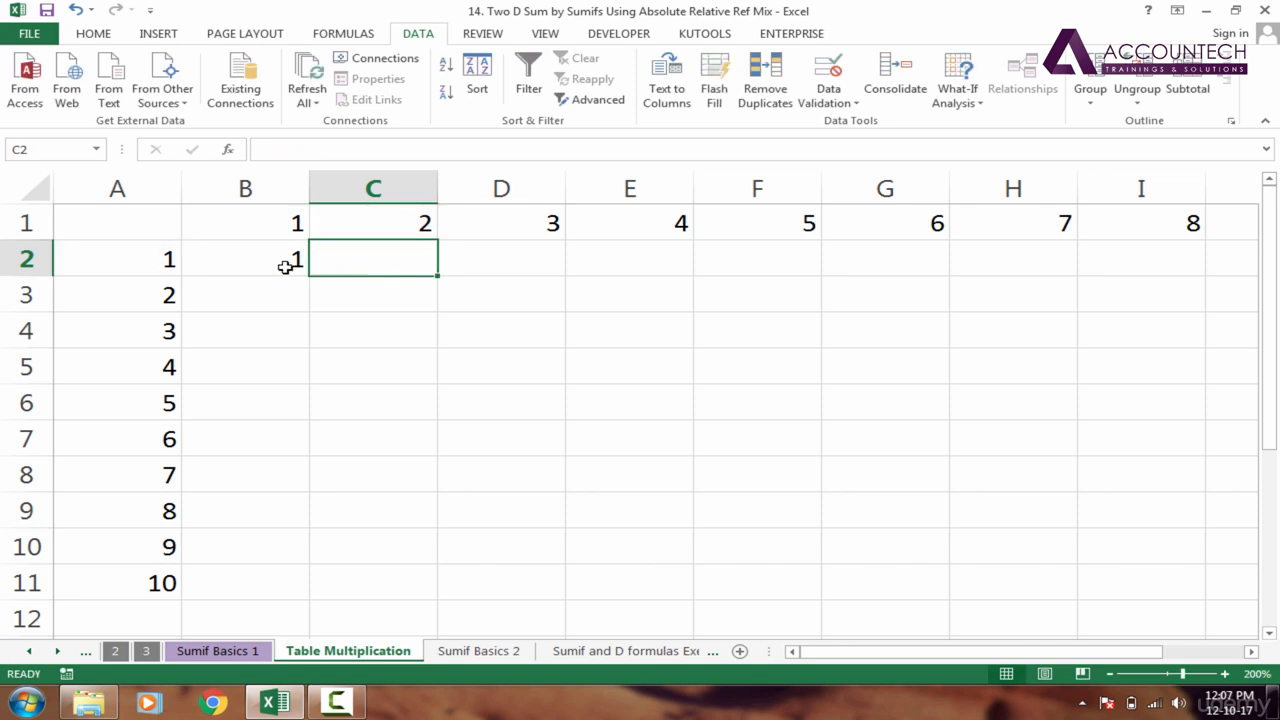
# Delete the entire row 2, which holds the row heading 1
pyautogui.click(266, 267)
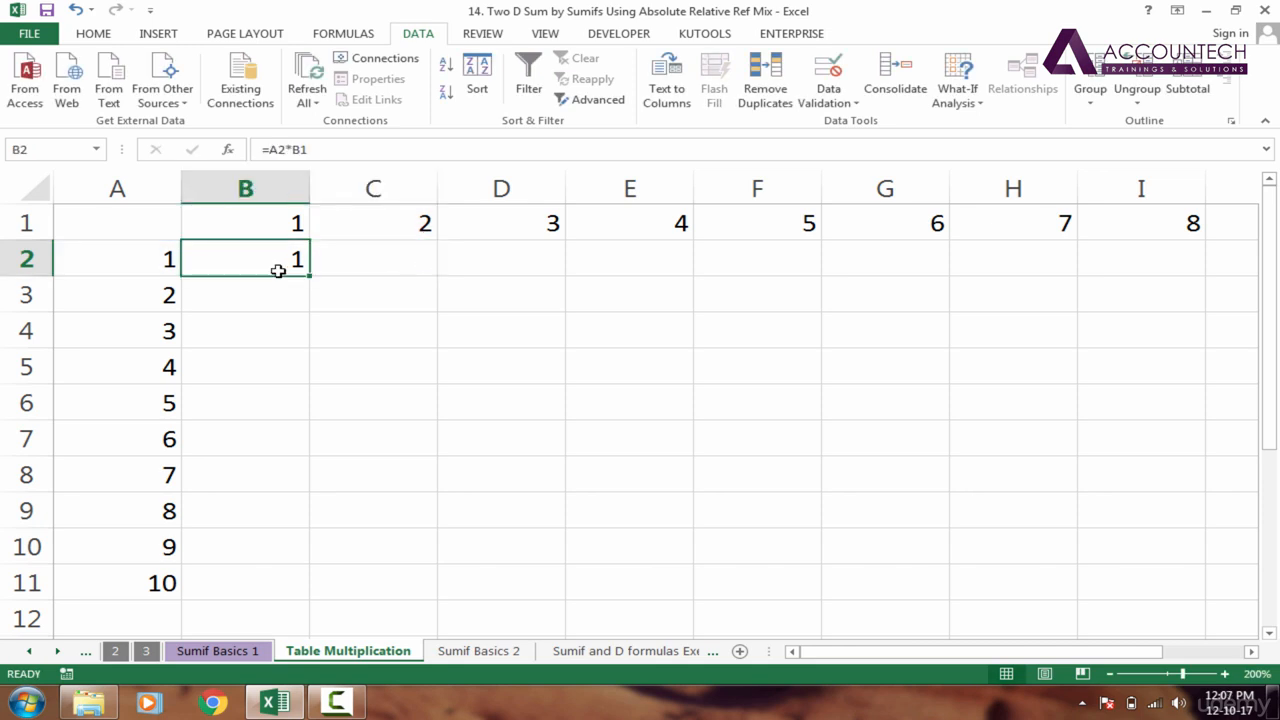
pyautogui.moveTo(149, 263); pyautogui.dragTo(230, 262)
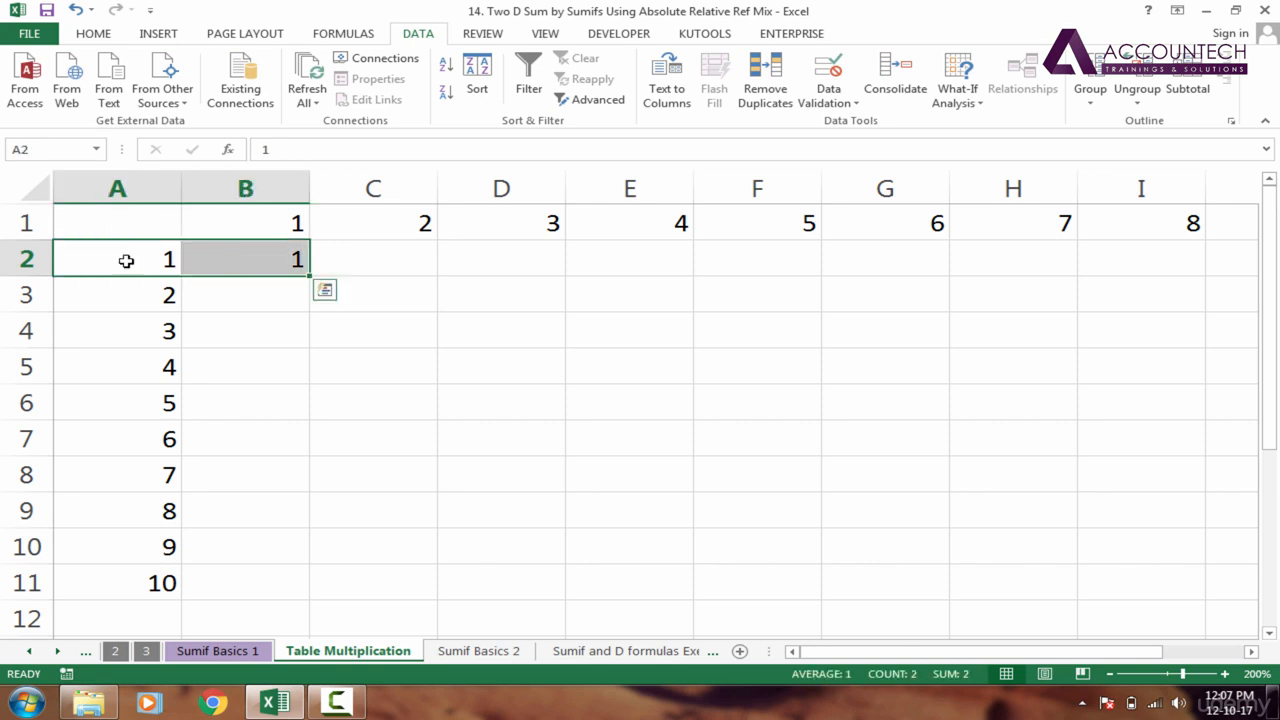
pyautogui.click(18, 259)
pyautogui.rightClick(18, 259)
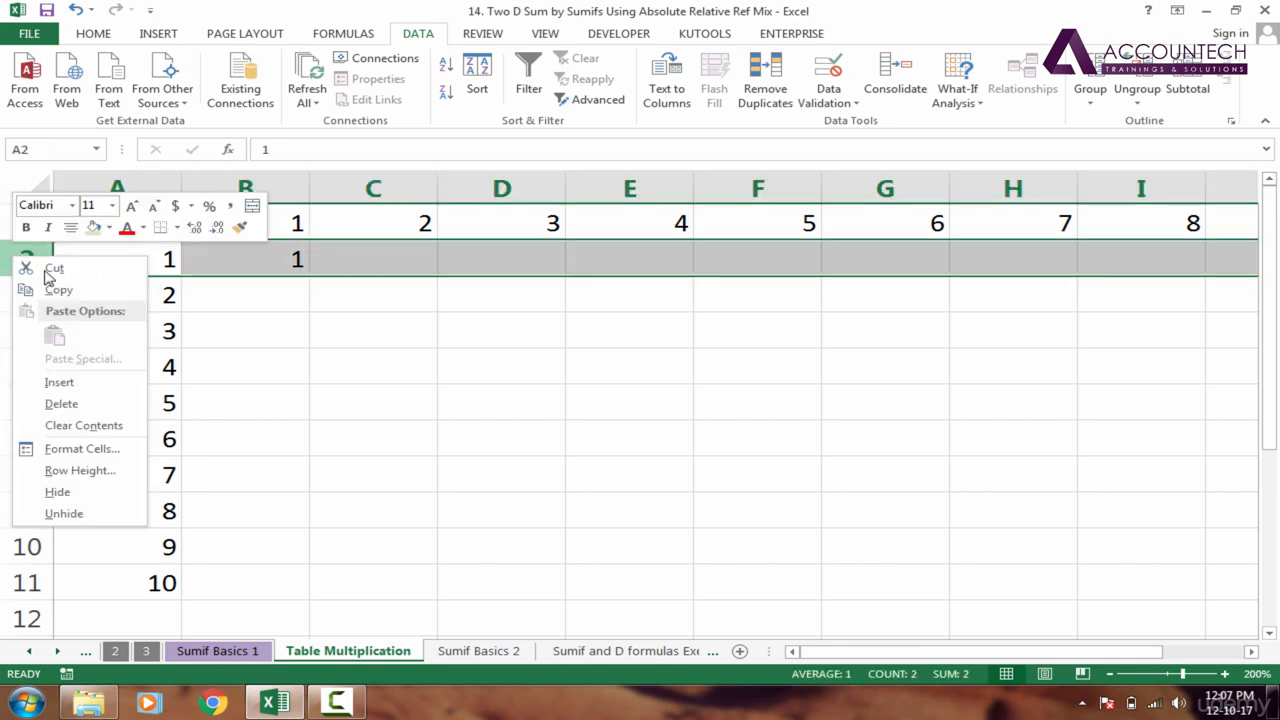
pyautogui.click(61, 404)
# Enter the formula =A2*B1 in cell B2, multiplying row heading 2 by column heading 1
pyautogui.click(286, 262)
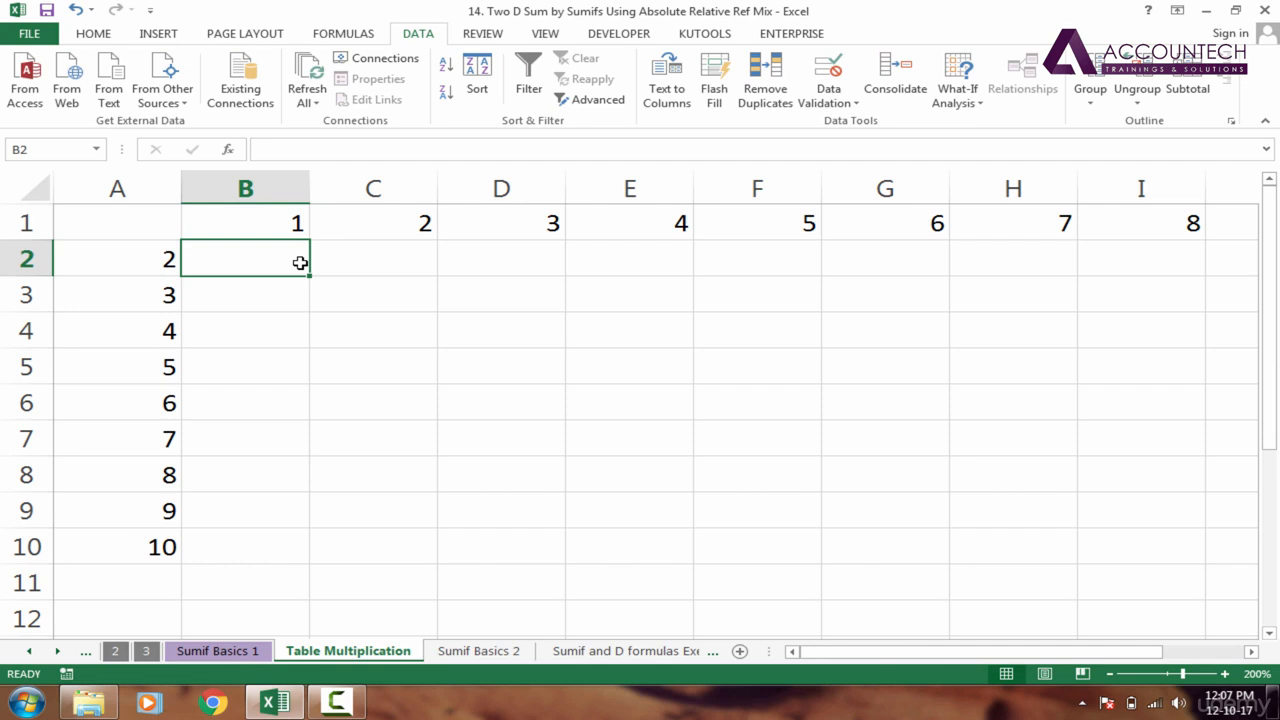
pyautogui.write('=')
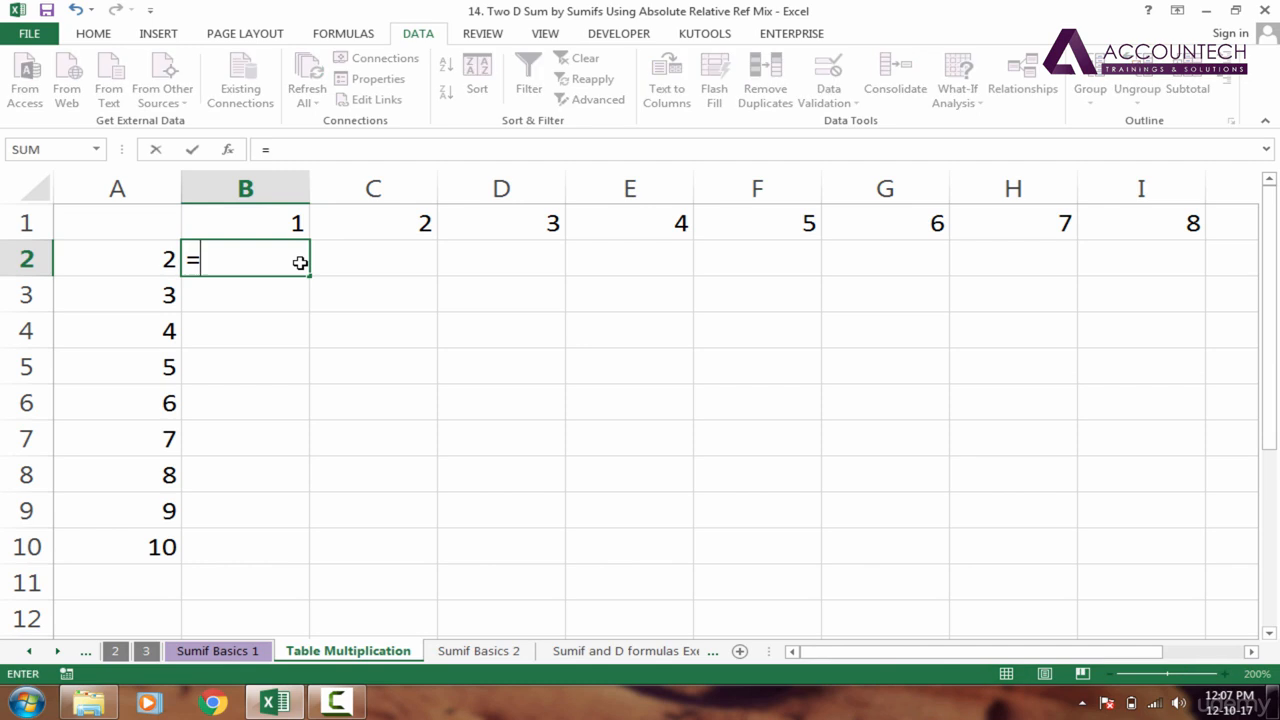
pyautogui.click(139, 264)
pyautogui.write('*')
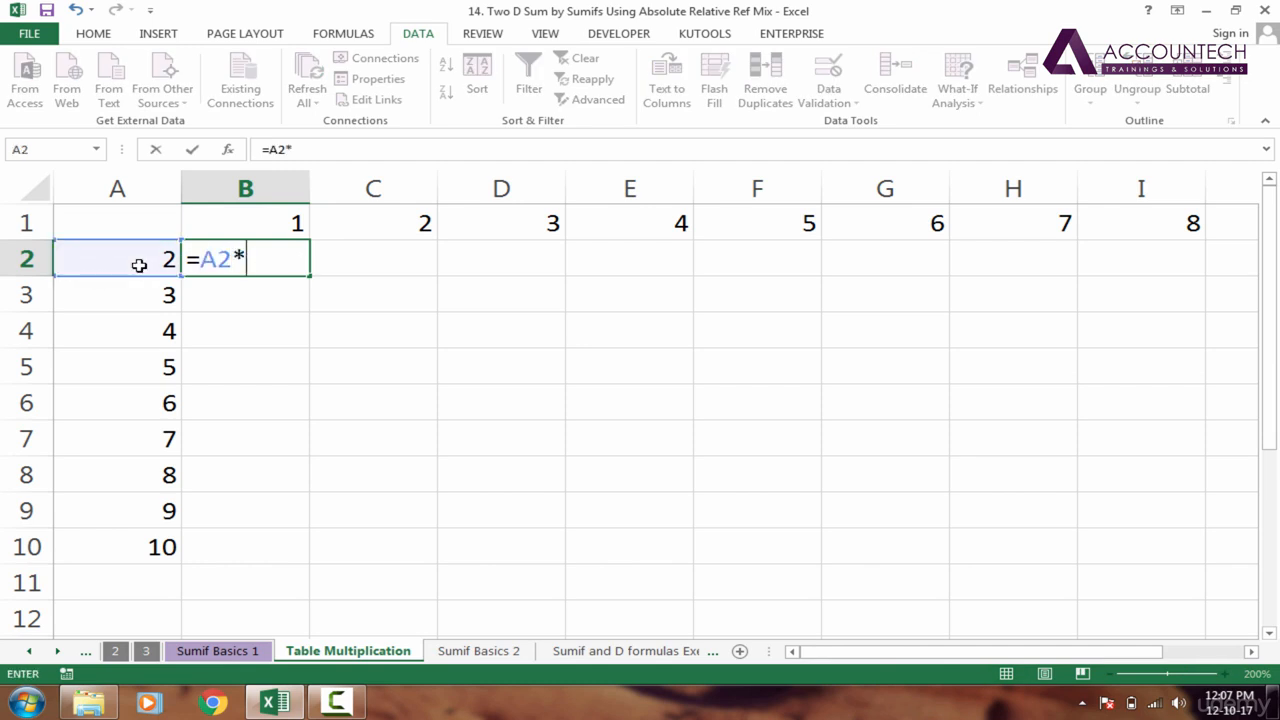
pyautogui.click(234, 226)
pyautogui.press('Return')
pyautogui.click(286, 262)
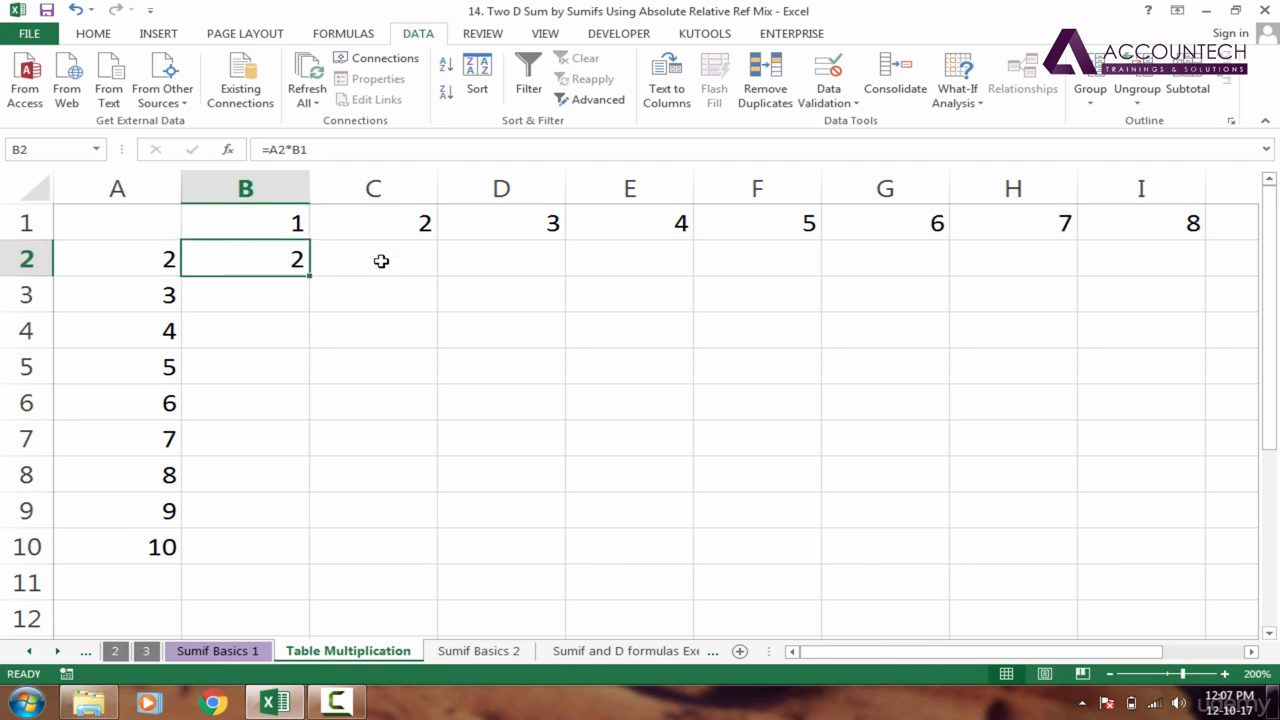
# Lock the column of the A2 reference in B2's formula so that it reads =$A2*B1
pyautogui.click(163, 268)
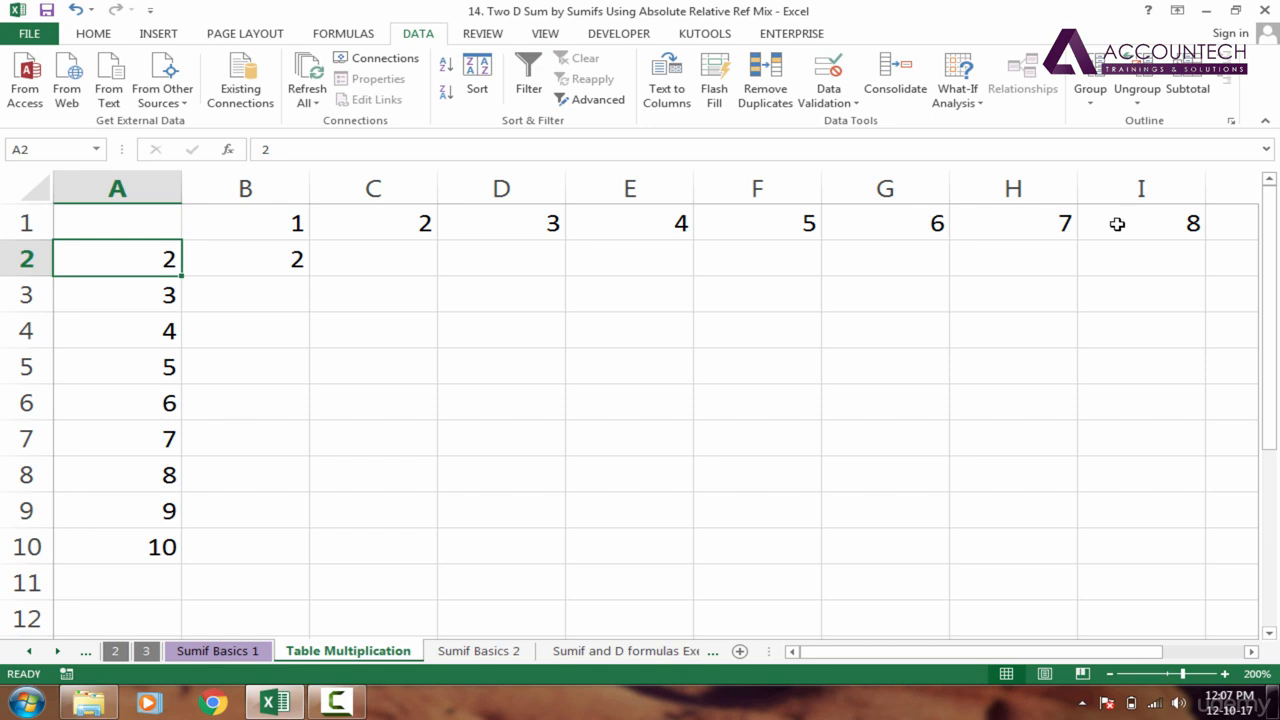
pyautogui.click(266, 264)
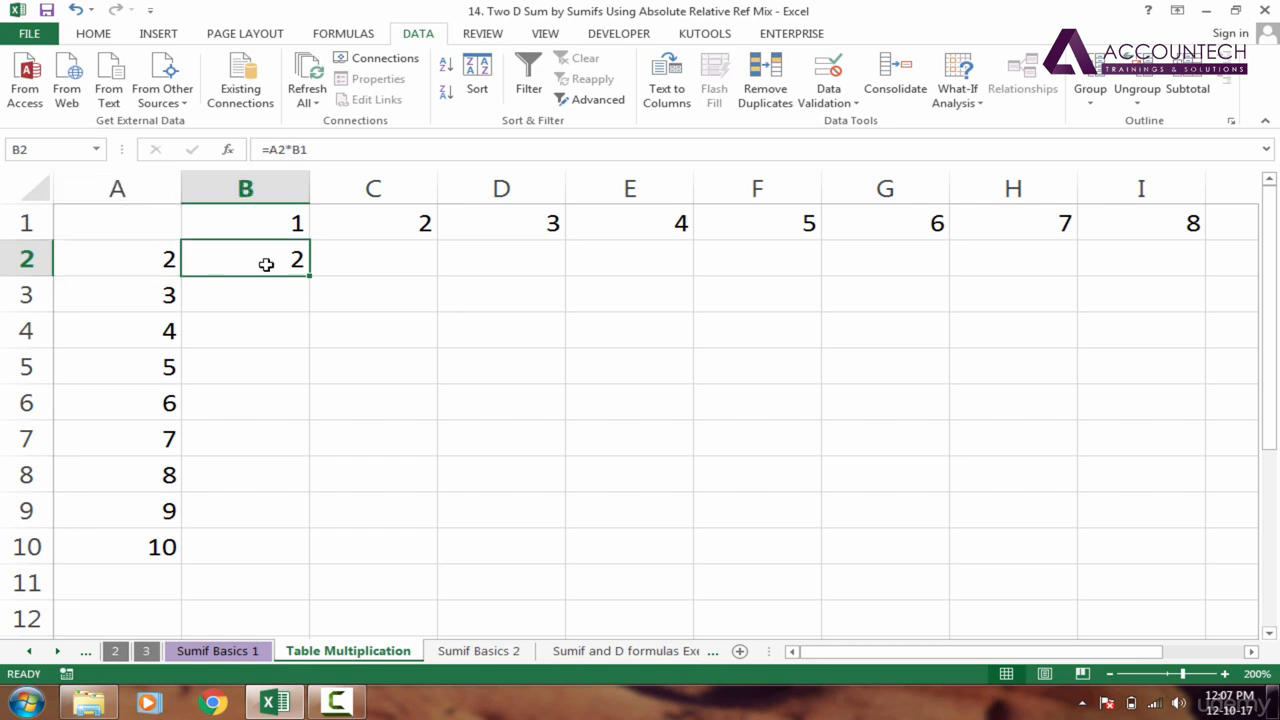
pyautogui.doubleClick(266, 264)
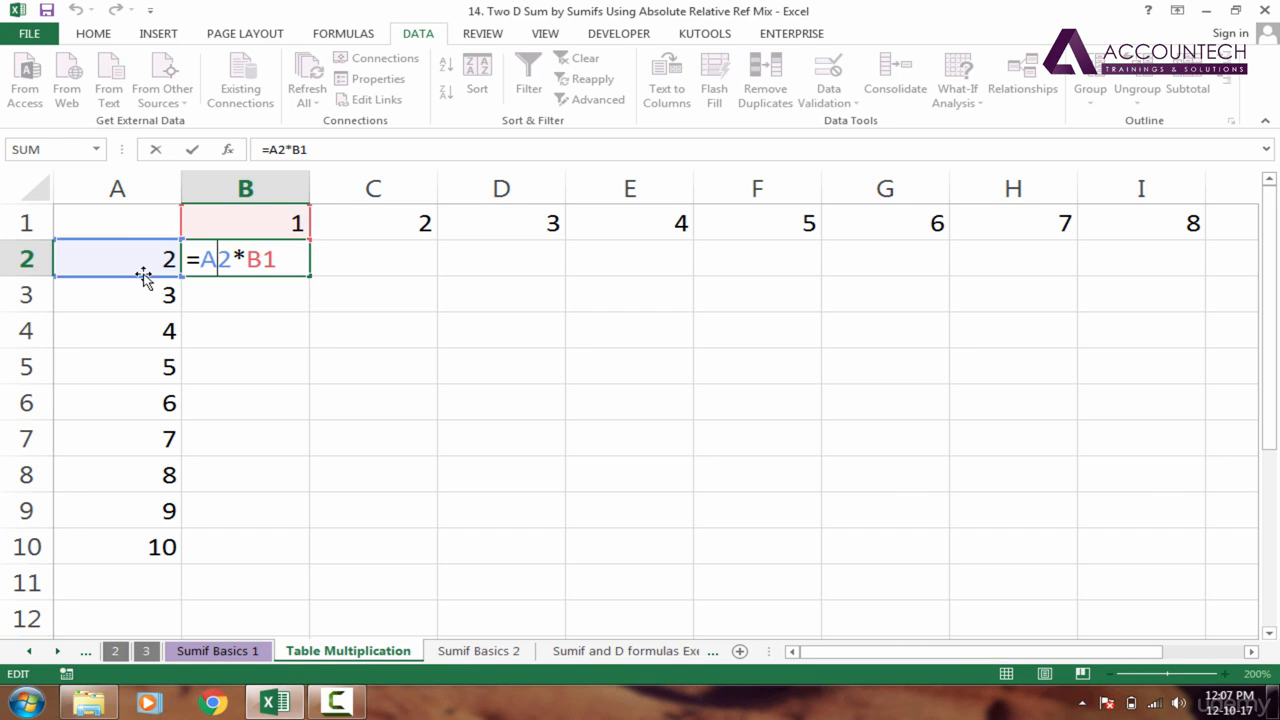
pyautogui.moveTo(144, 276)
pyautogui.mouseDown()
pyautogui.moveTo(208, 271)
pyautogui.moveTo(126, 269)
pyautogui.moveTo(127, 307)
pyautogui.moveTo(126, 266)
pyautogui.moveTo(131, 291)
pyautogui.mouseUp()
pyautogui.write('$')
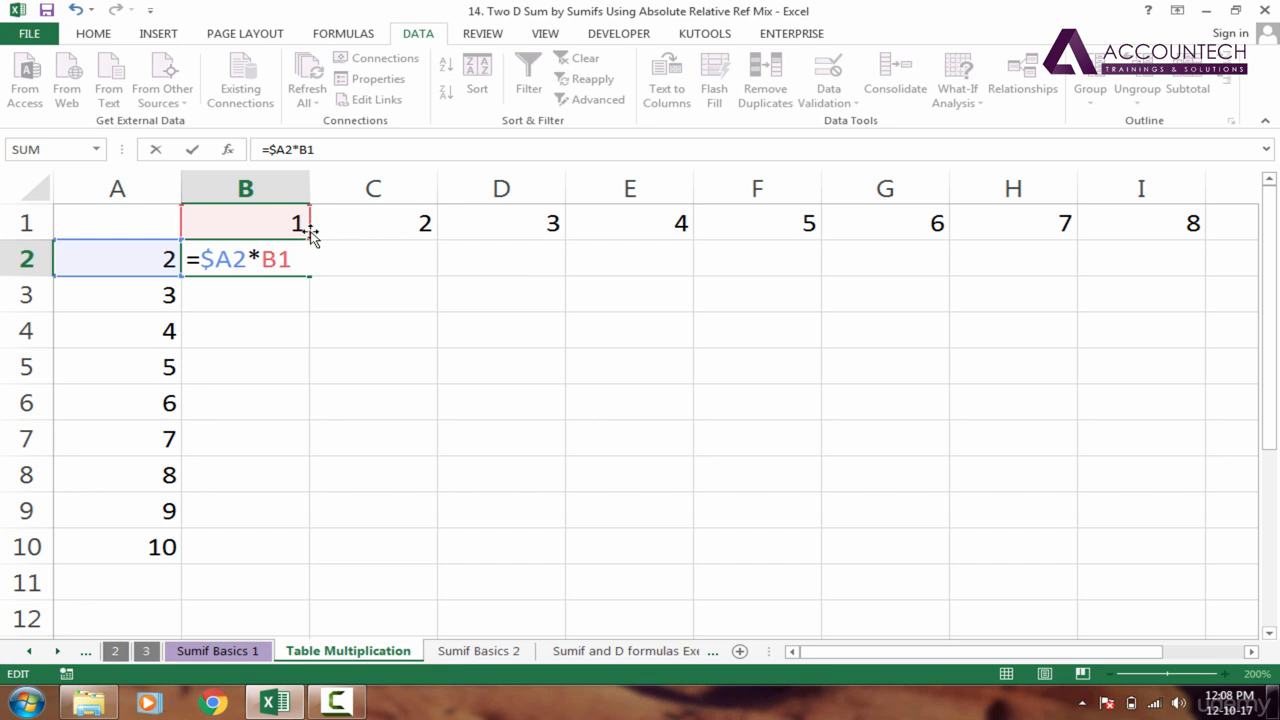
pyautogui.moveTo(312, 223); pyautogui.dragTo(307, 237)
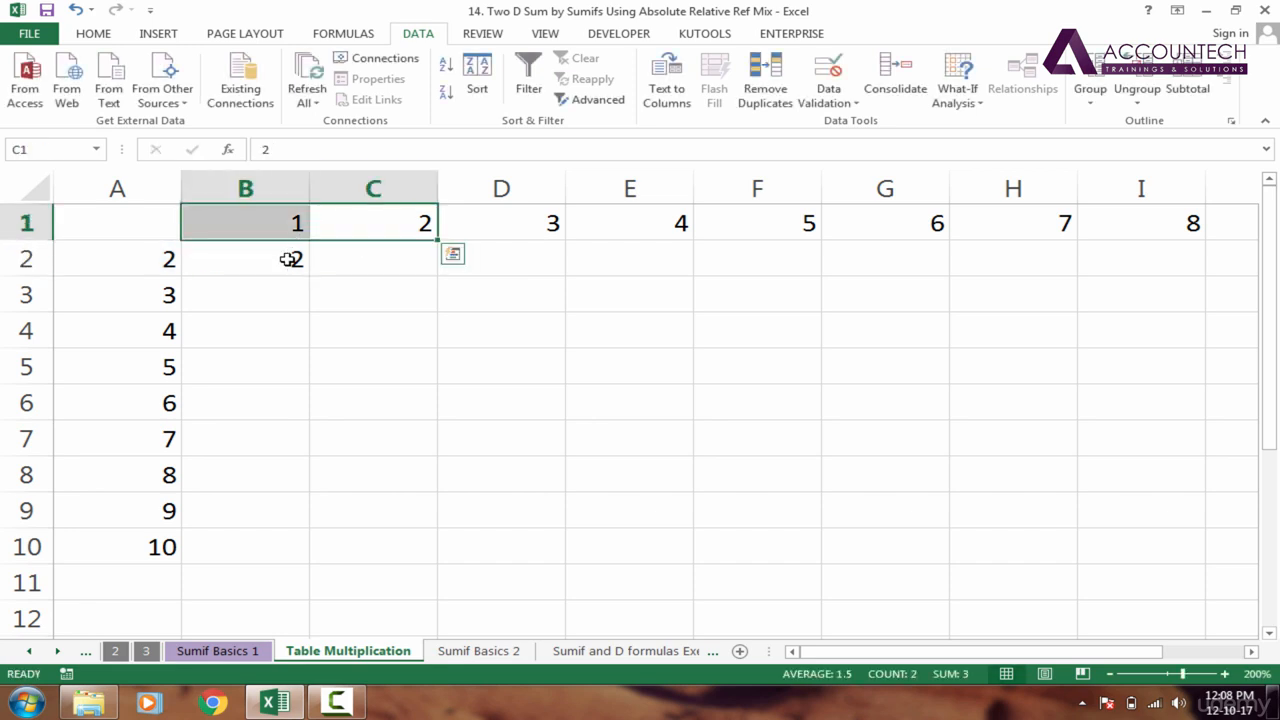
# Lock the row of the B1 reference in B2's formula so that it reads =$A2*B$1
pyautogui.doubleClick(280, 260)
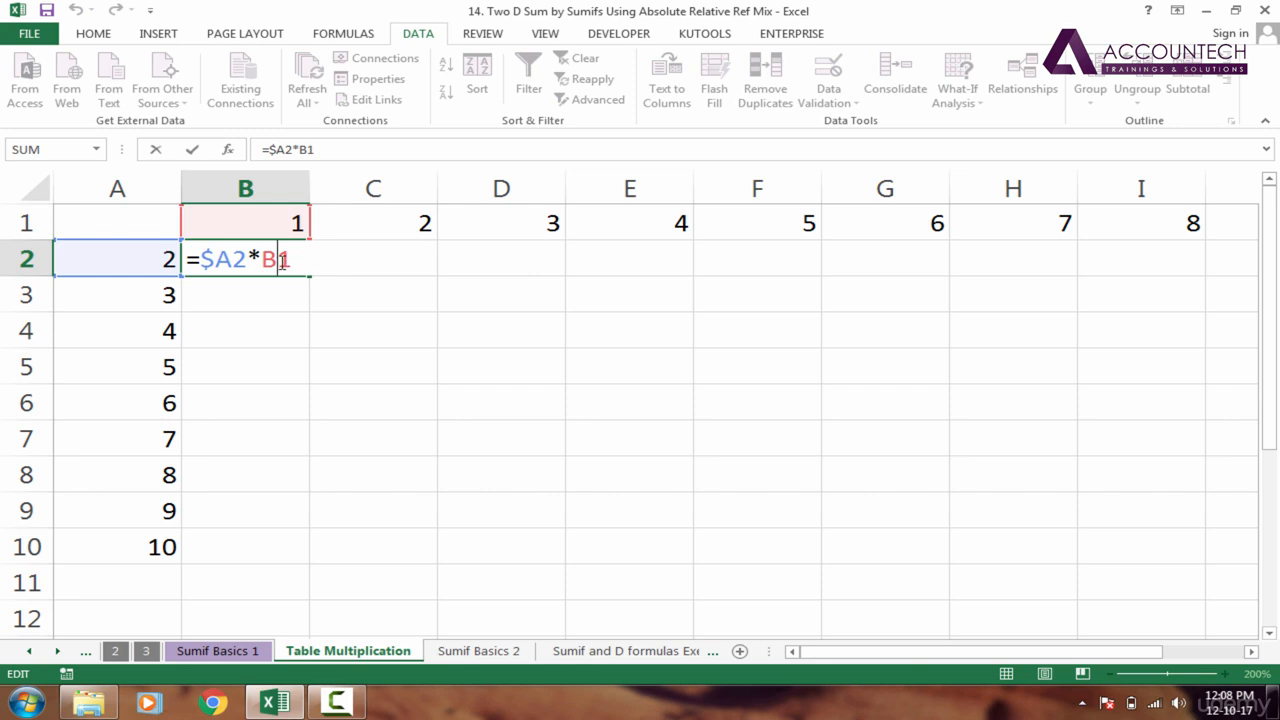
pyautogui.write('$')
pyautogui.press('Return')
# Fill the B2 formula across to I2 and down to row 10 to complete the visible multiplication grid
pyautogui.press('Up')
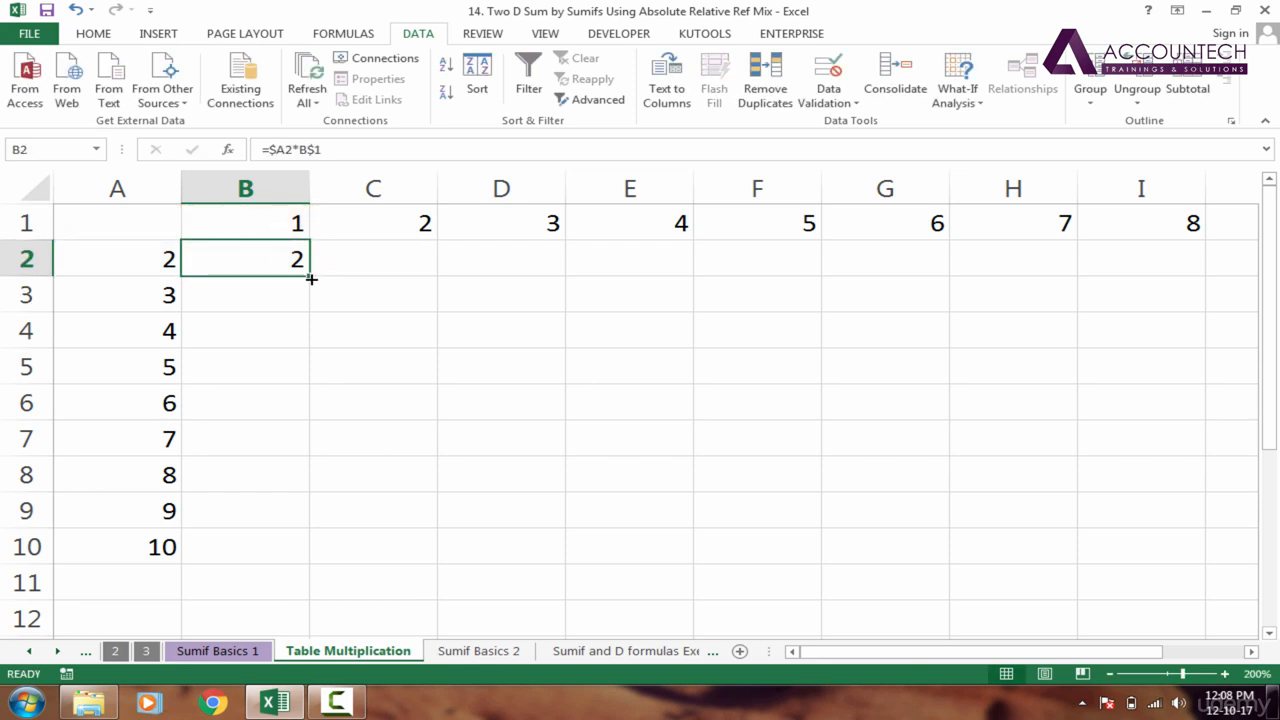
pyautogui.moveTo(311, 279); pyautogui.dragTo(1210, 274)
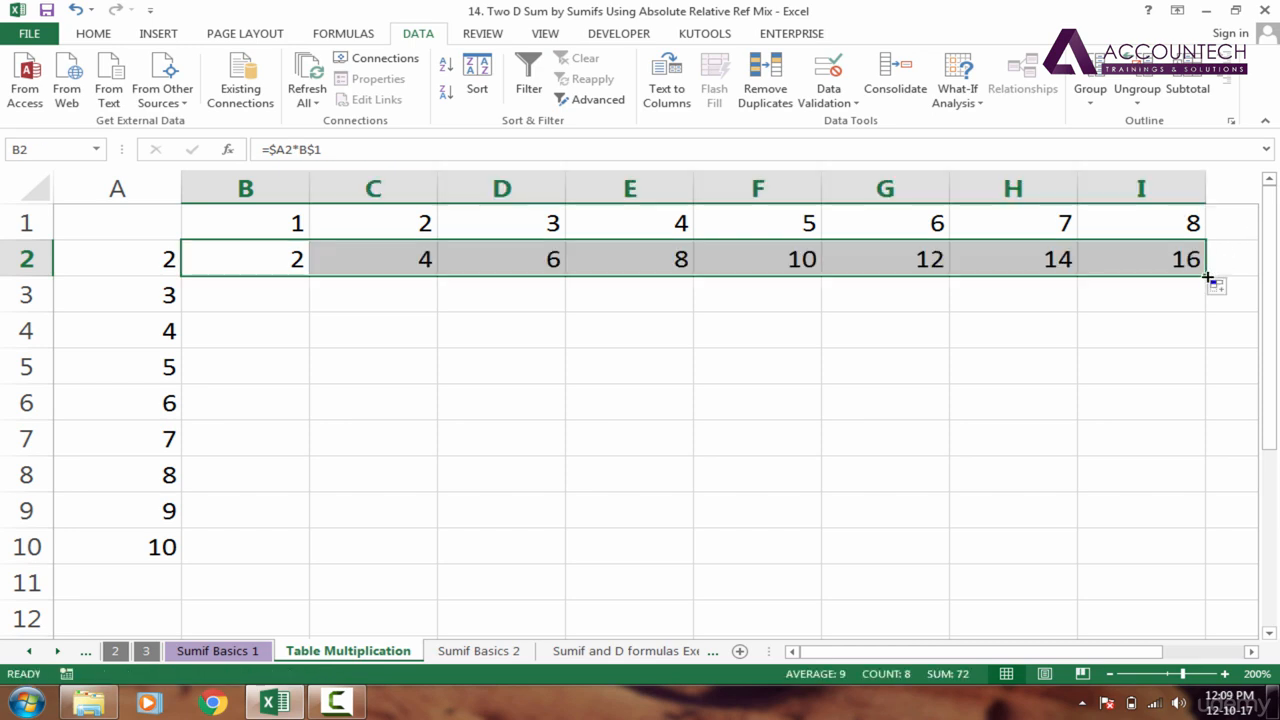
pyautogui.doubleClick(1208, 278)
# Check the filled formulas in E6 and E5 against row heading A5 and column heading E1
pyautogui.click(680, 405)
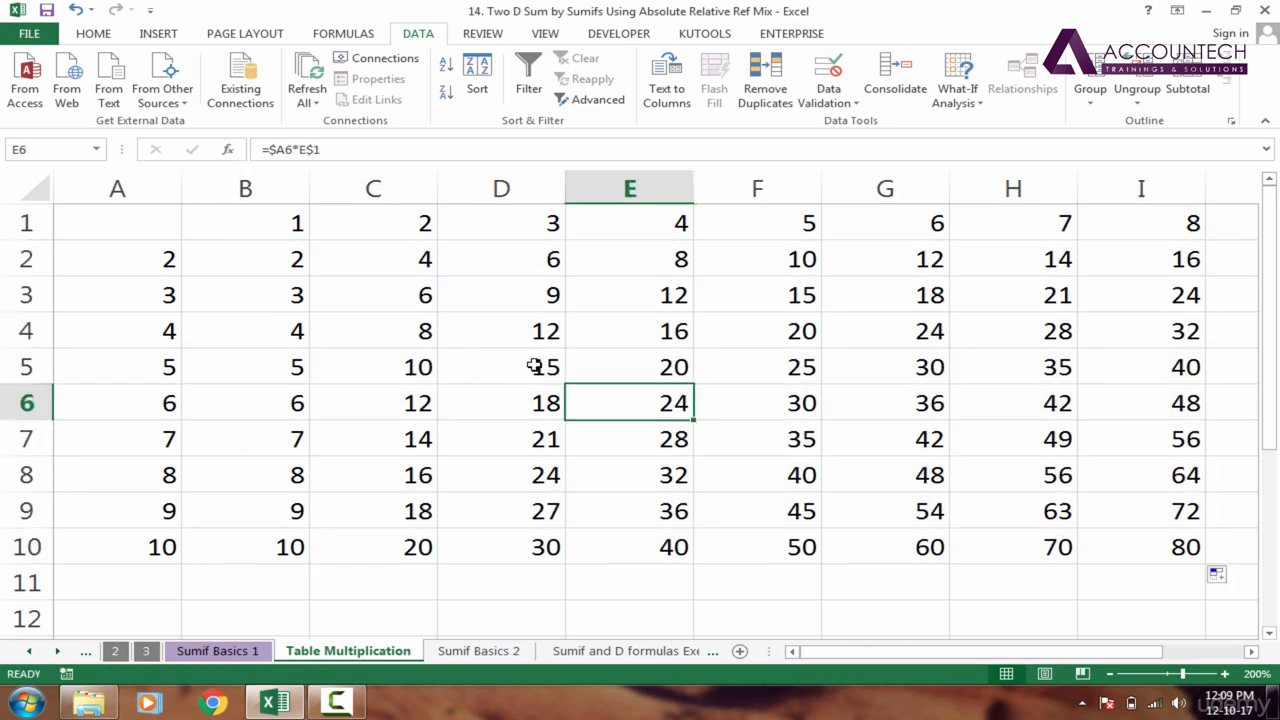
pyautogui.click(130, 378)
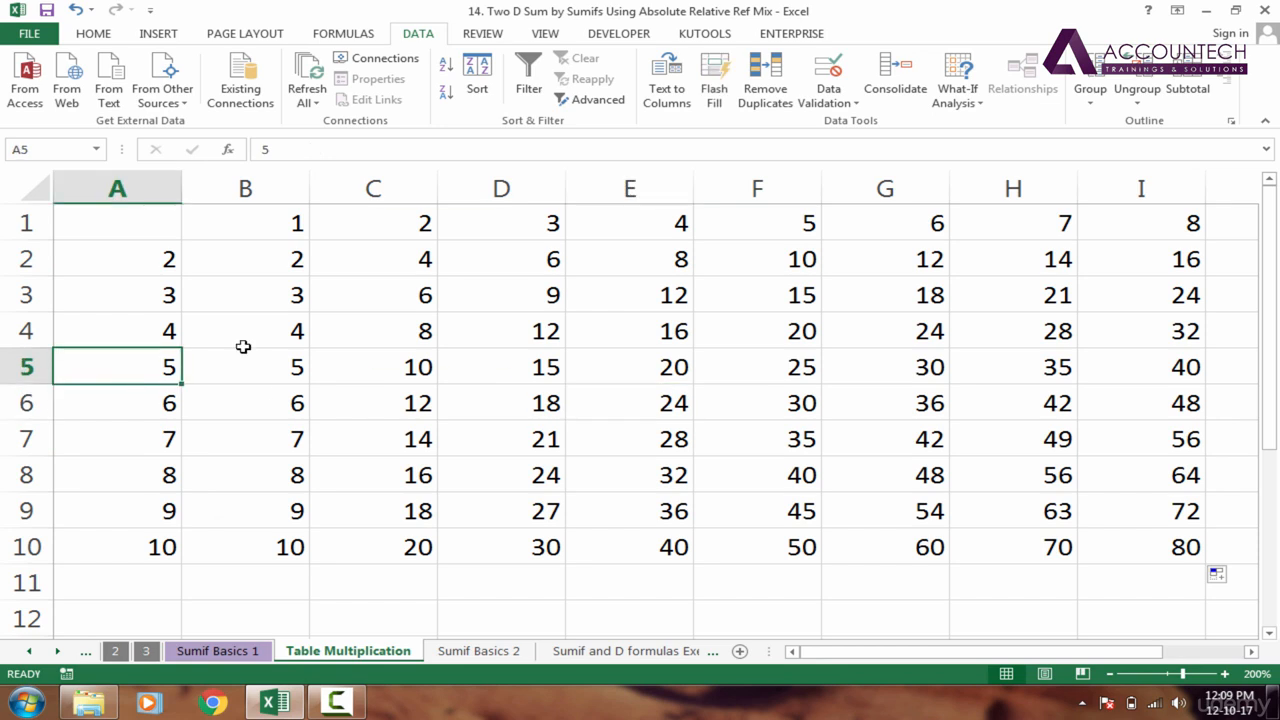
pyautogui.click(628, 235)
pyautogui.click(641, 377)
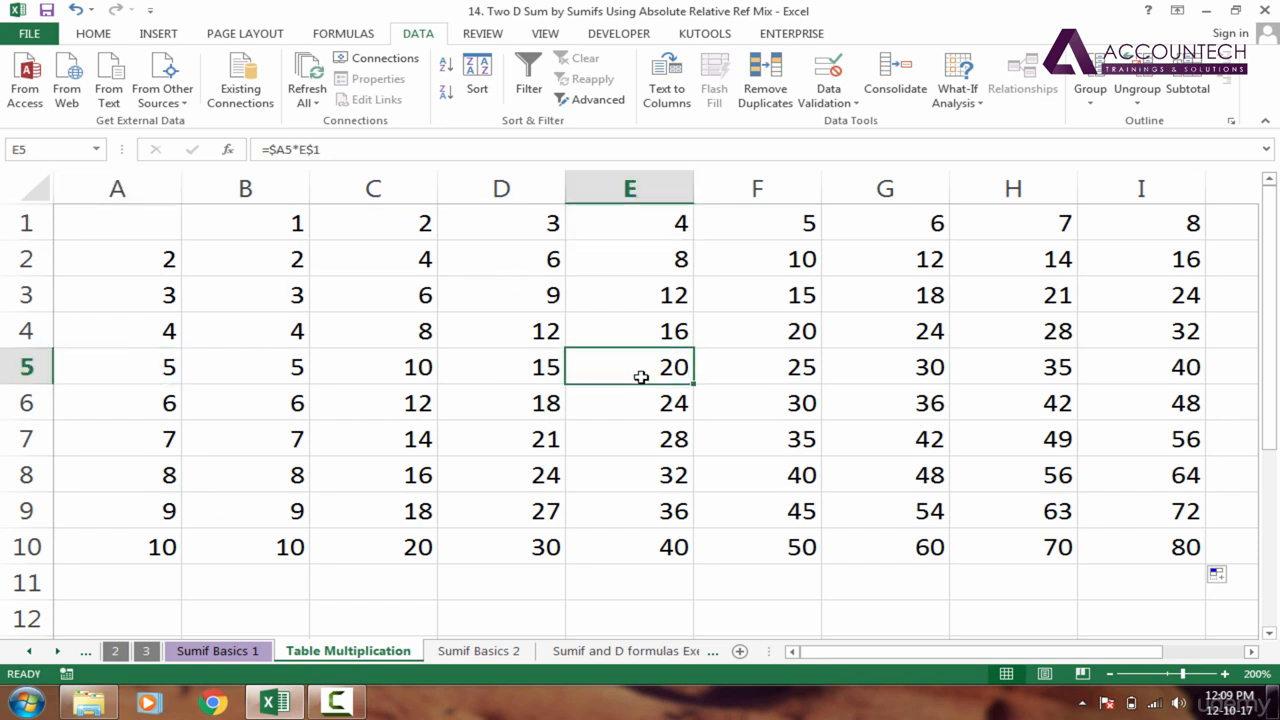
pyautogui.doubleClick(641, 377)
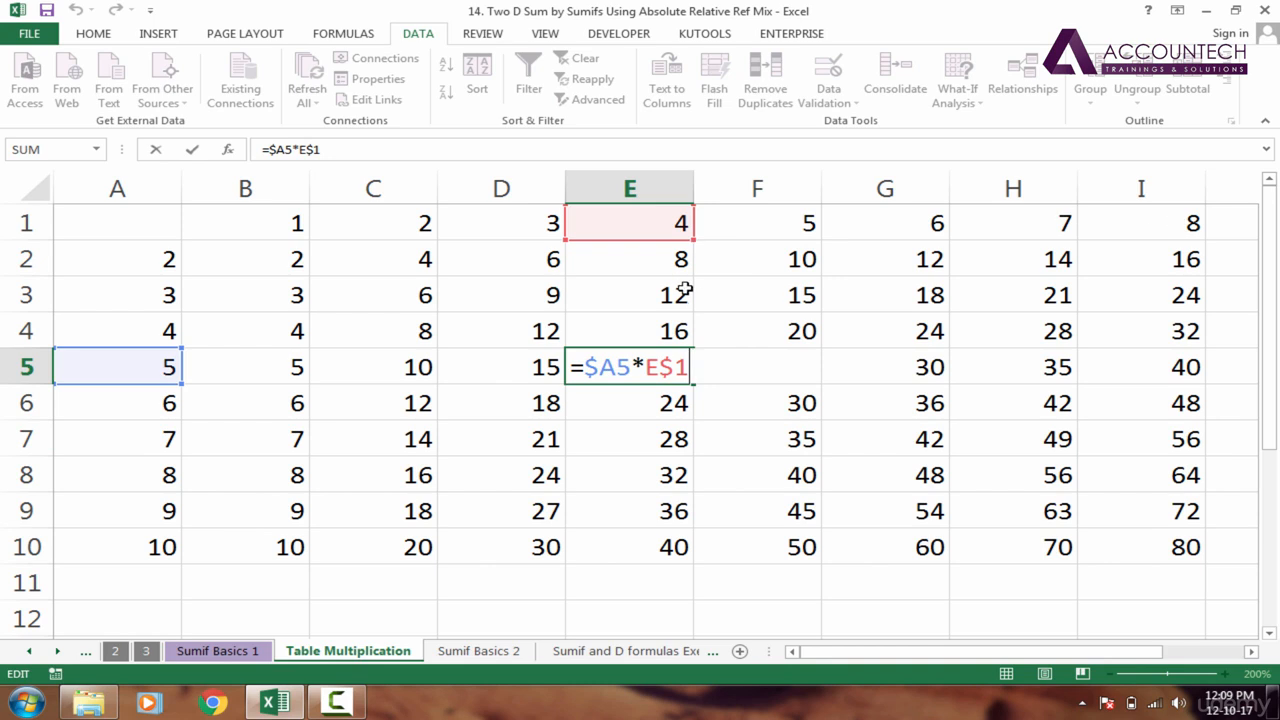
pyautogui.hotkey('ctrl', 'Return')
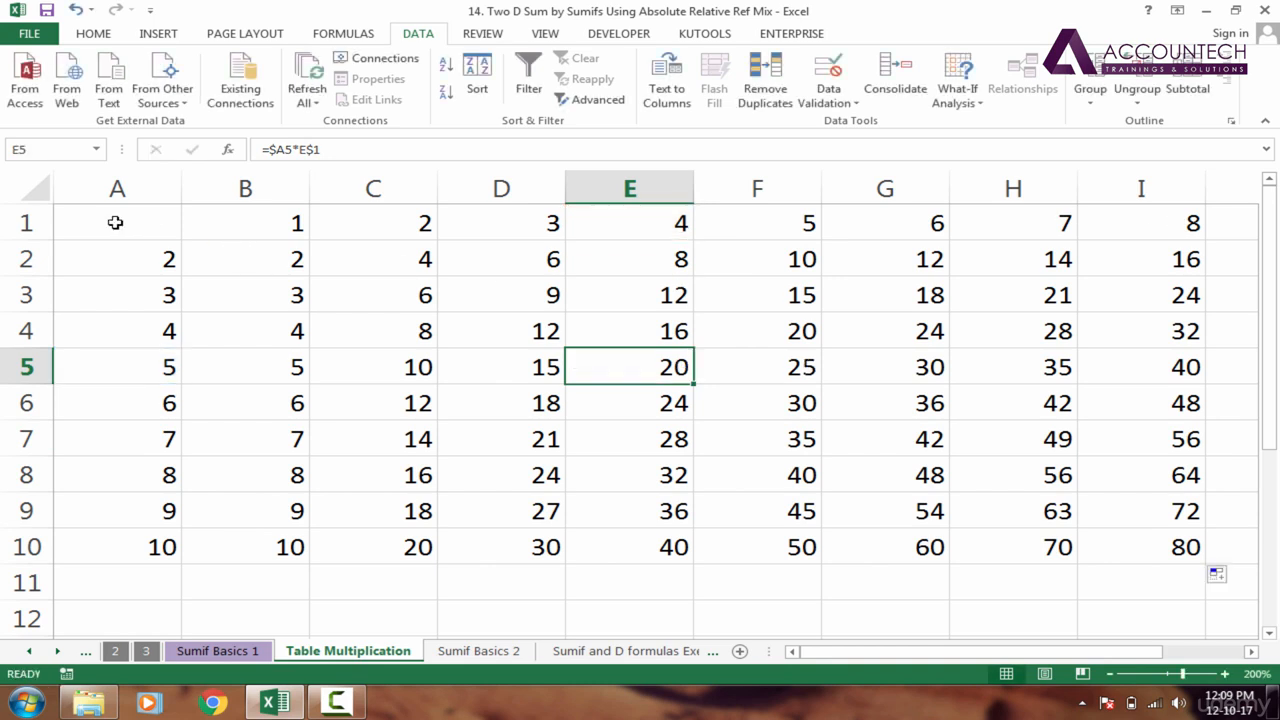
# Fill heading row 1 of the multiplication table with light green and make its numbers bold
pyautogui.click(28, 222)
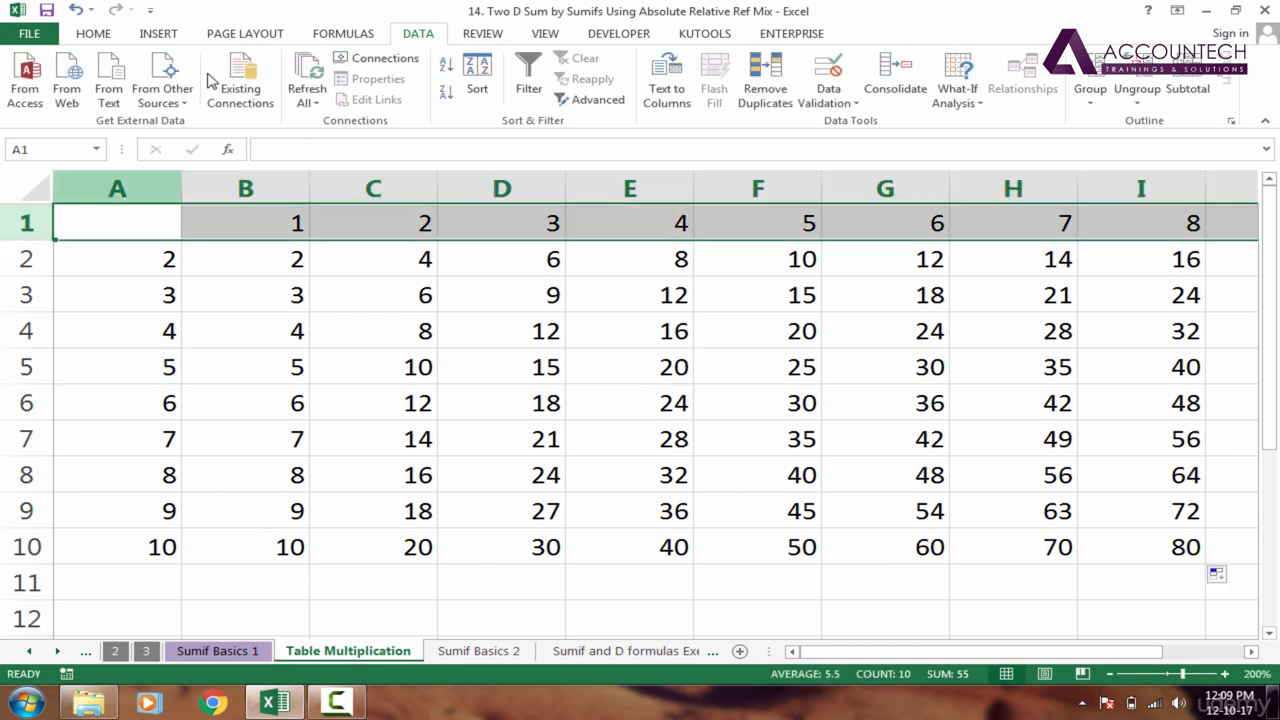
pyautogui.click(90, 34)
pyautogui.click(231, 92)
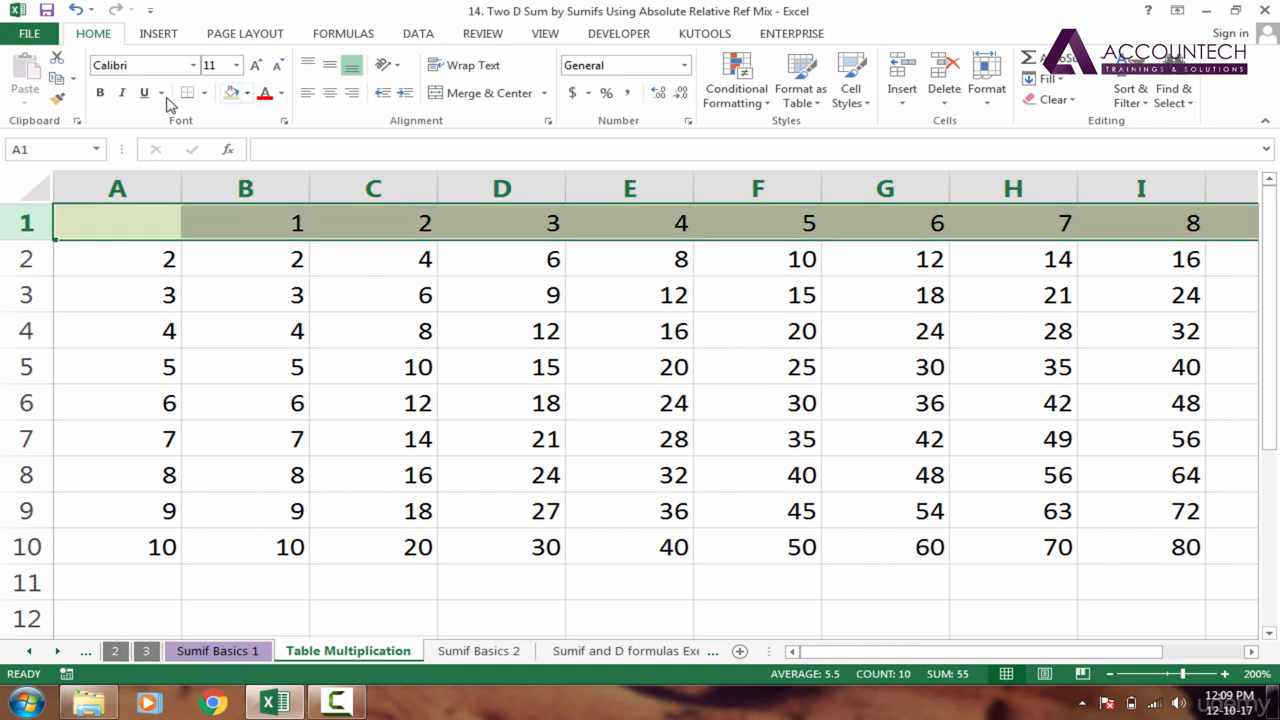
pyautogui.click(232, 370)
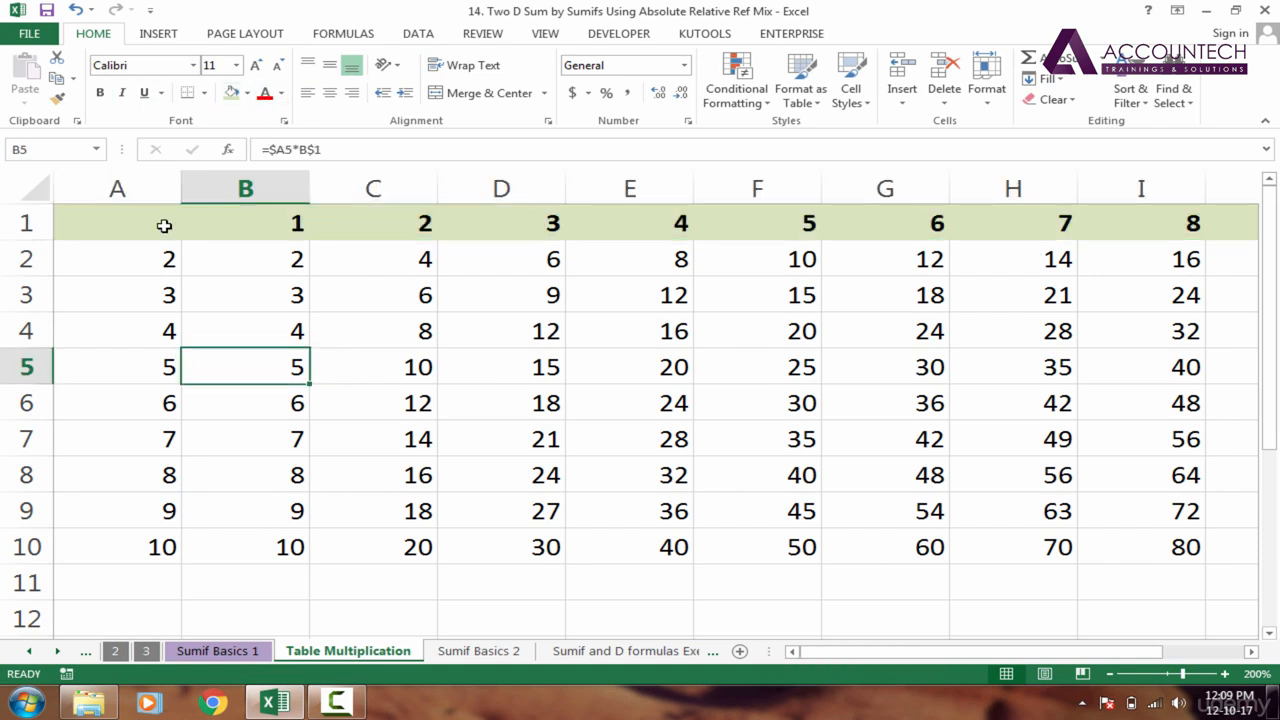
# Fill heading column A with the same light green and make its numbers bold
pyautogui.click(158, 188)
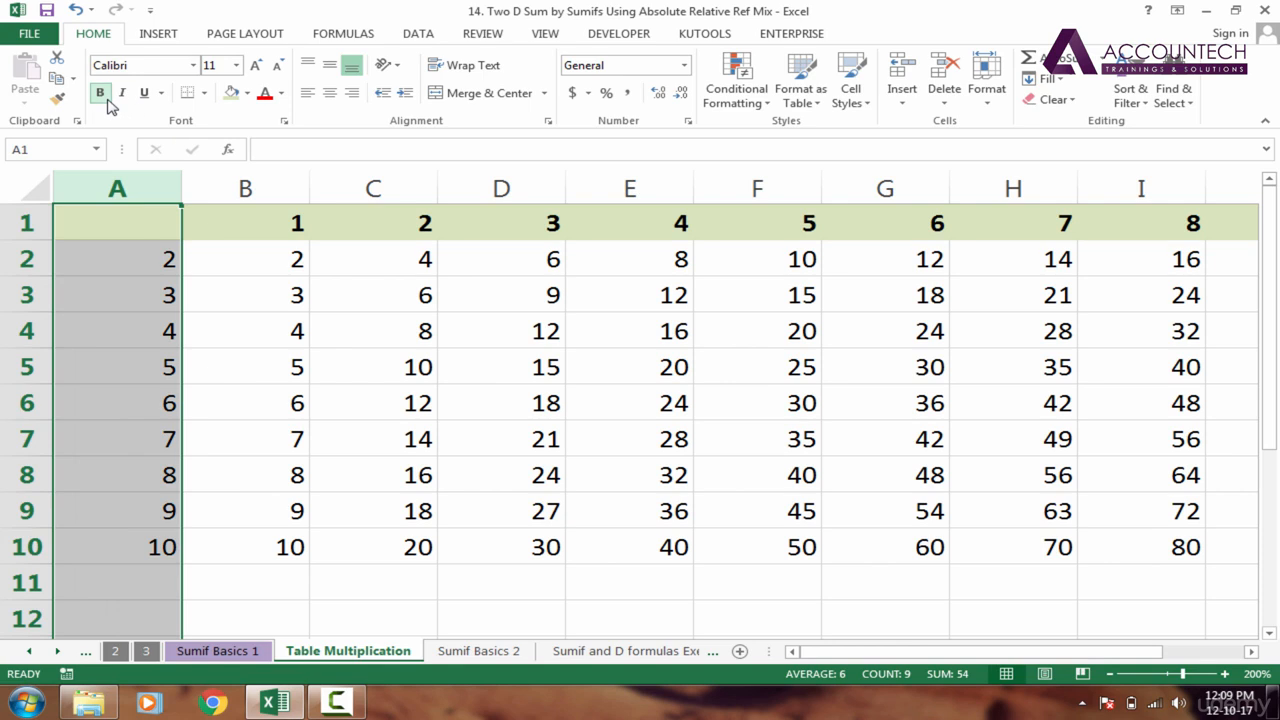
pyautogui.click(231, 92)
pyautogui.click(256, 325)
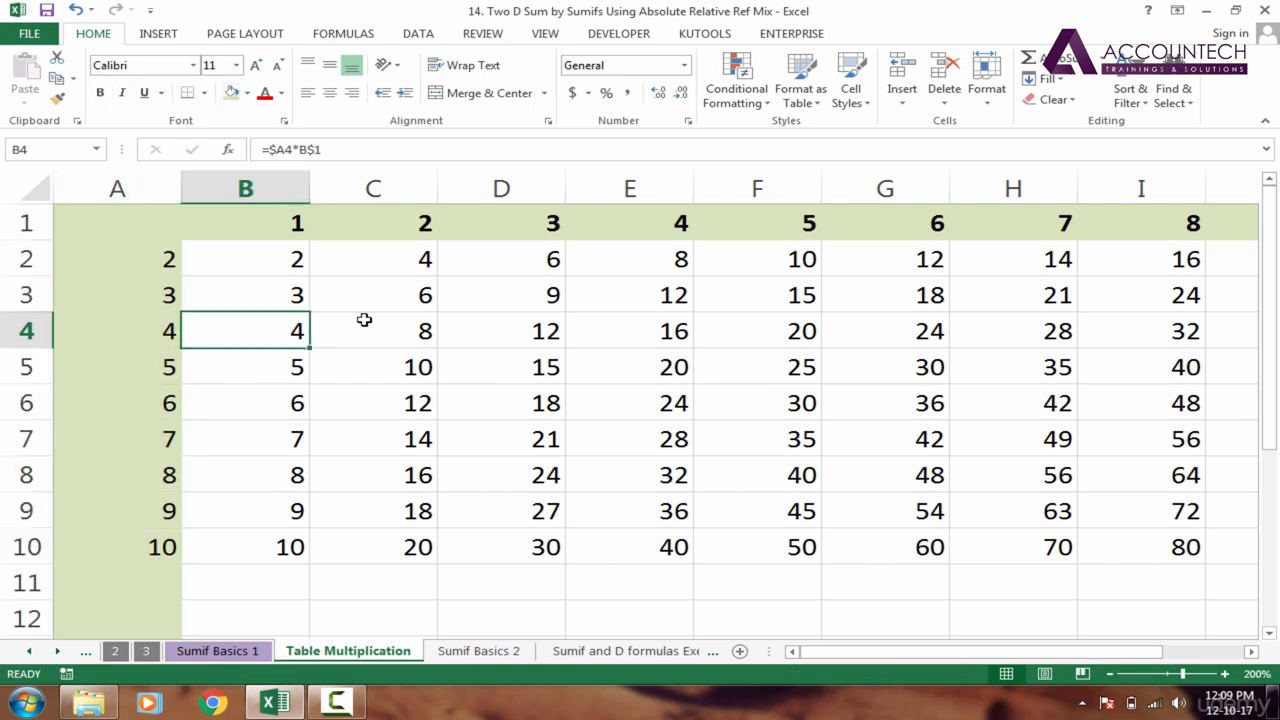
pyautogui.click(120, 187)
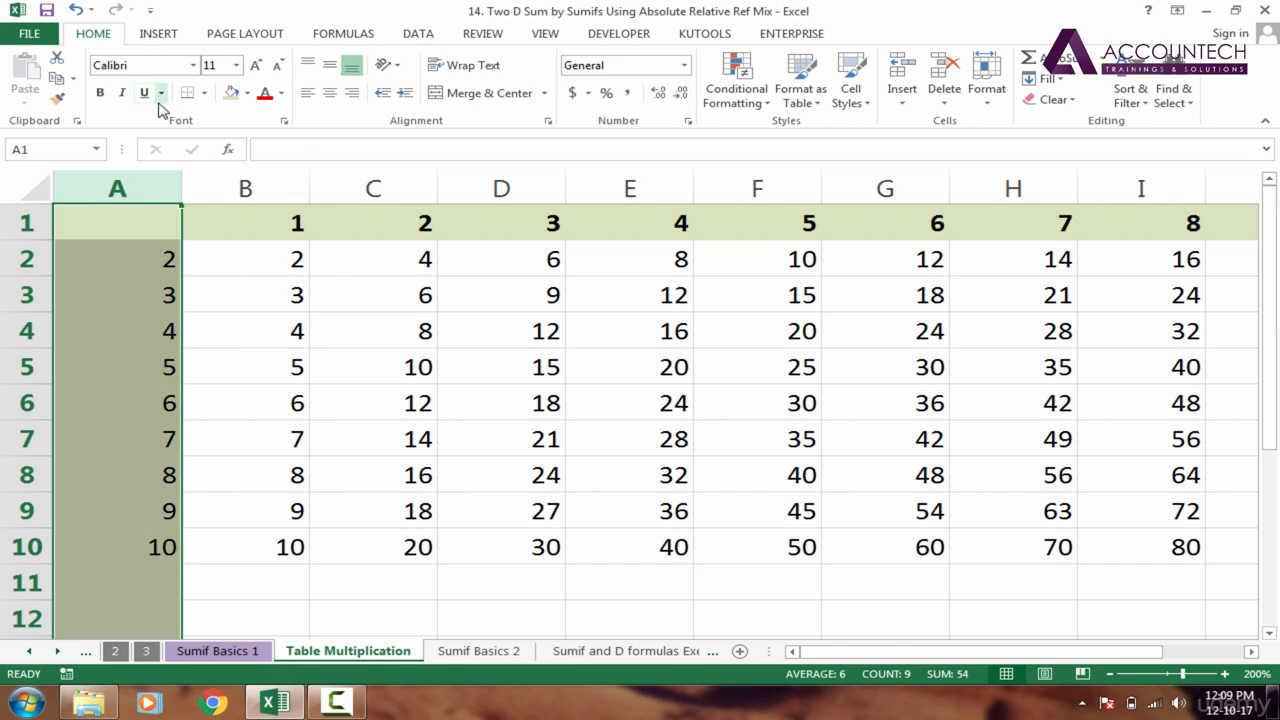
pyautogui.click(100, 92)
pyautogui.click(355, 325)
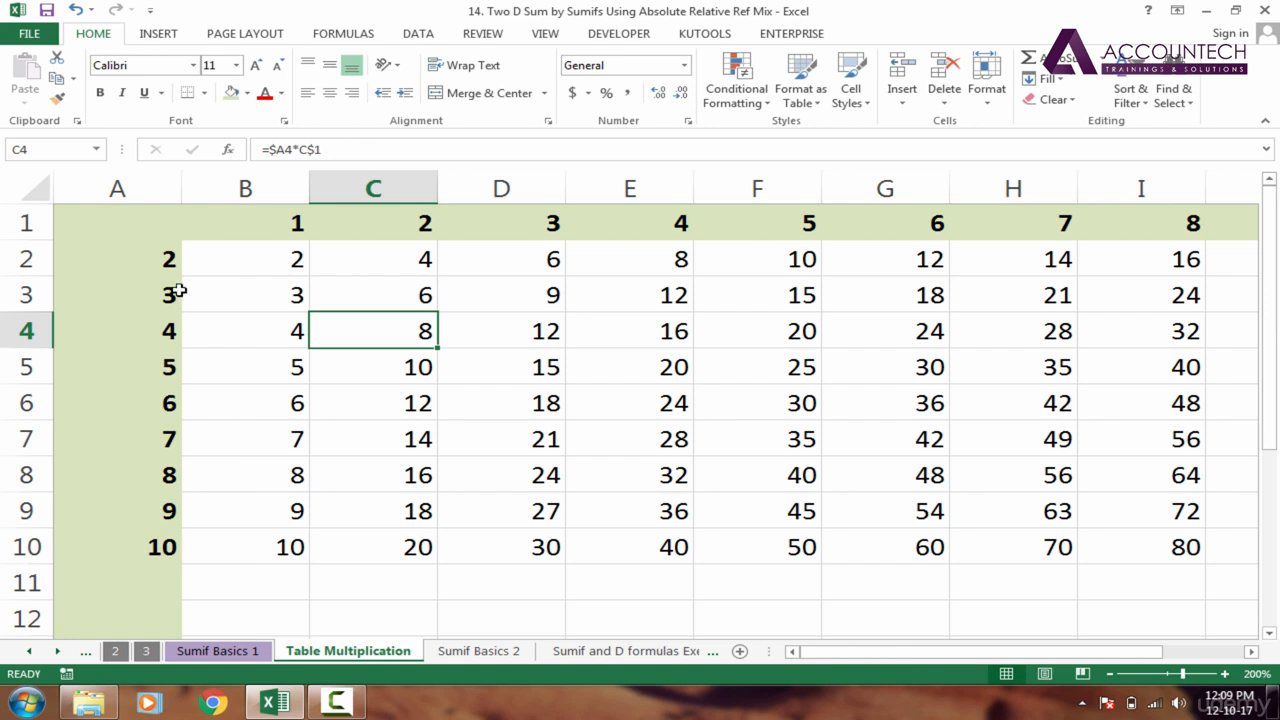
# Check the mixed references in the multiplication formulas of cells F5, E6, B2 and C2
pyautogui.click(753, 376)
pyautogui.doubleClick(753, 376)
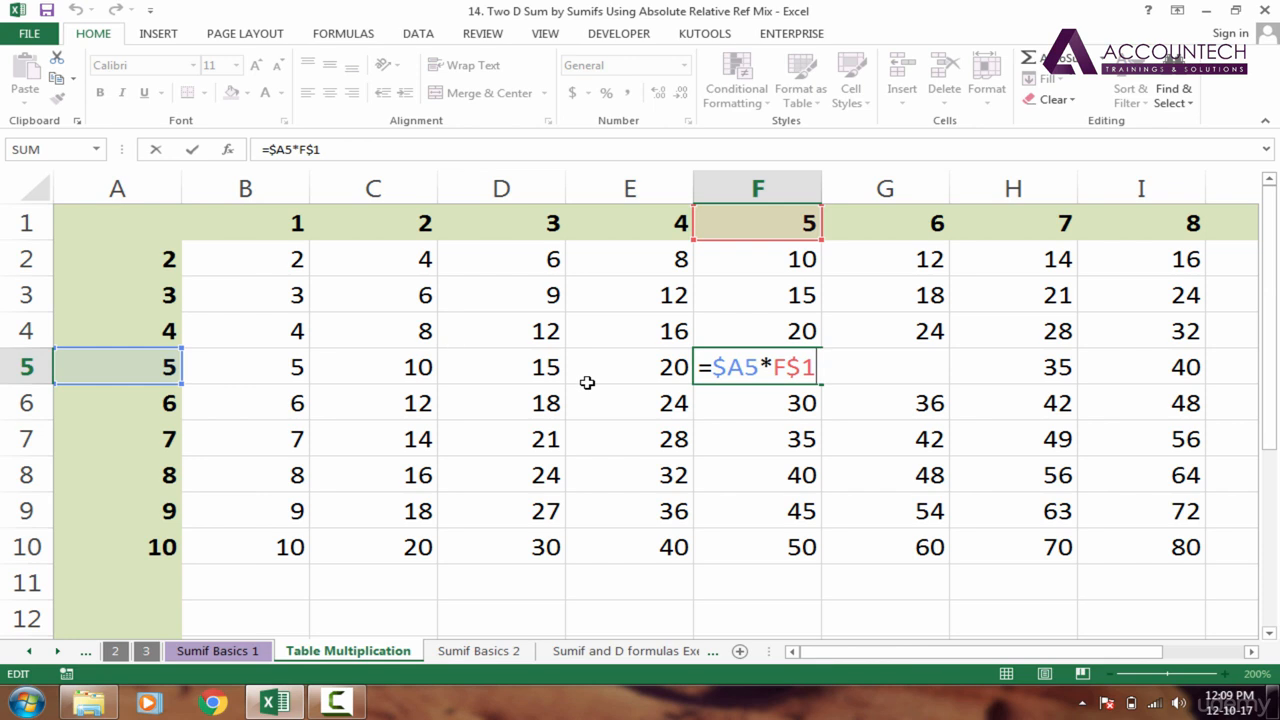
pyautogui.press('Return')
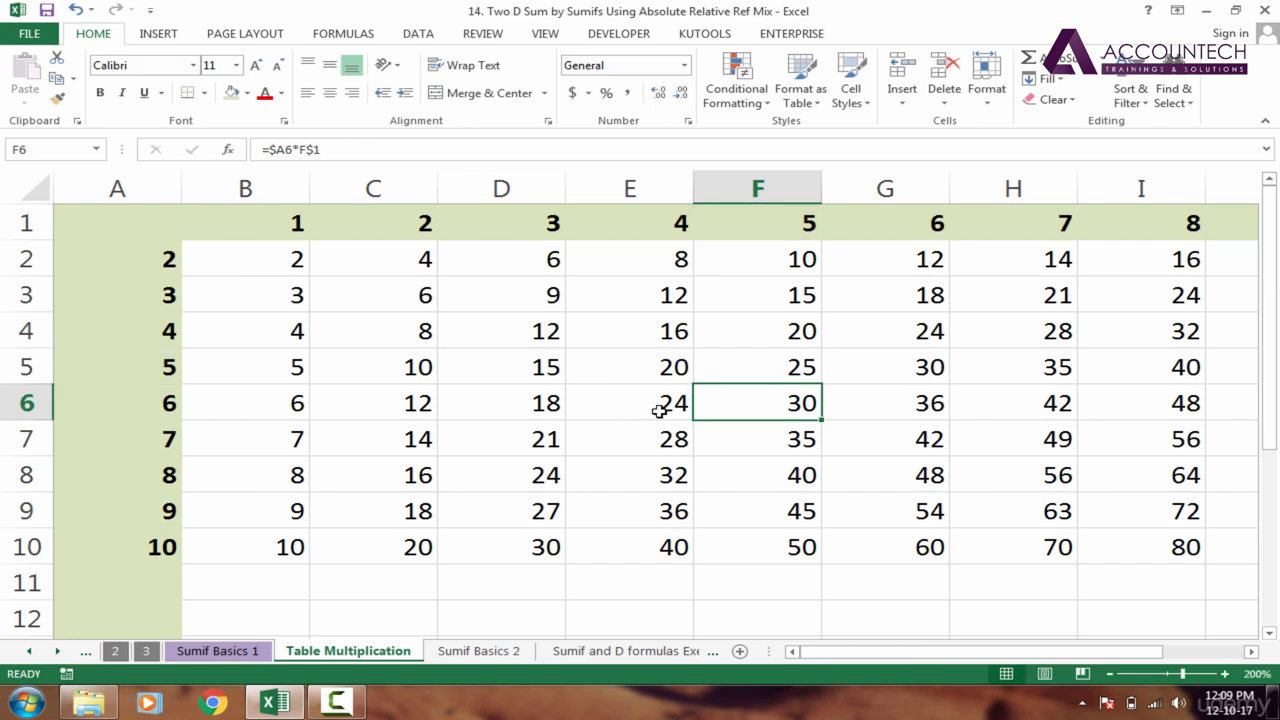
pyautogui.click(659, 410)
pyautogui.doubleClick(659, 410)
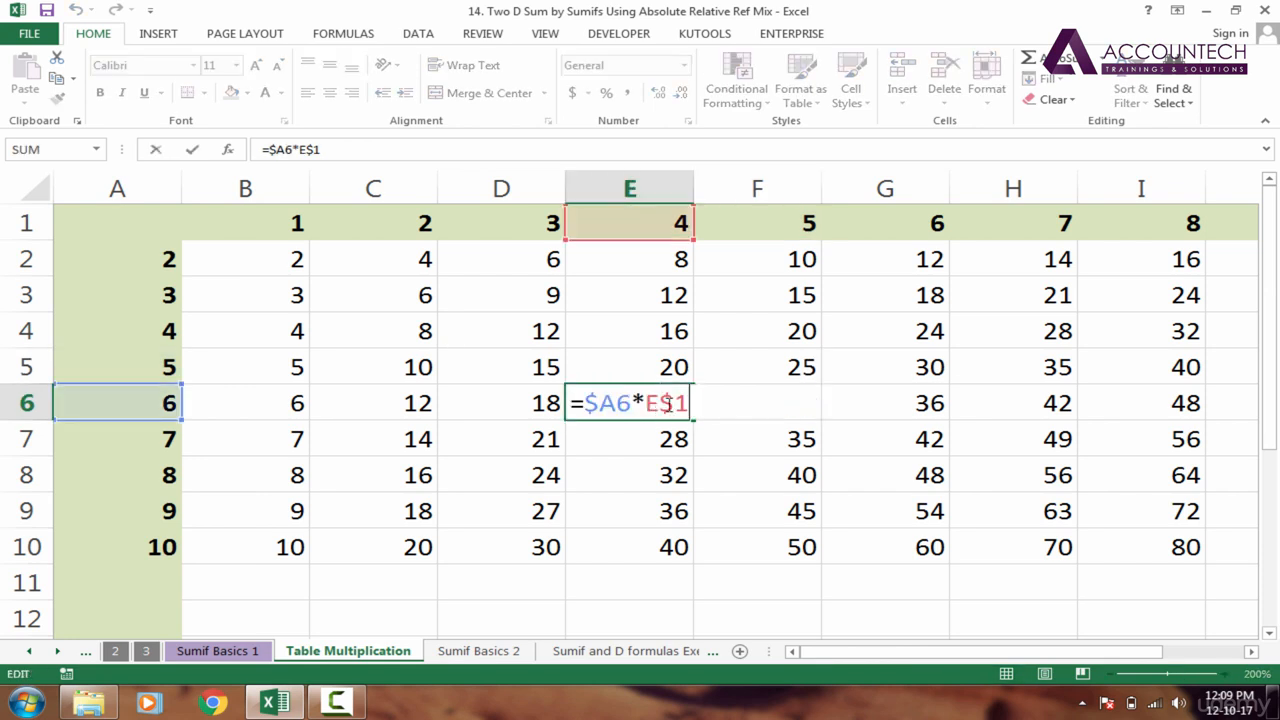
pyautogui.press('Tab')
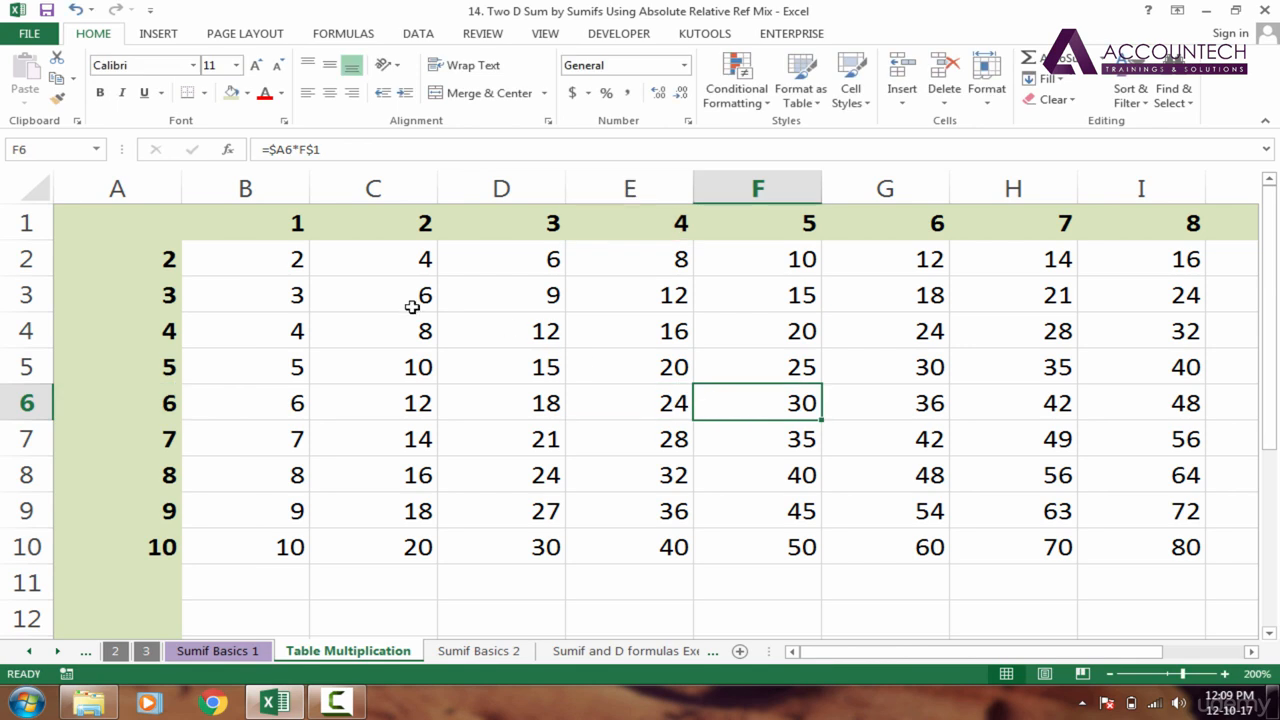
pyautogui.click(292, 262)
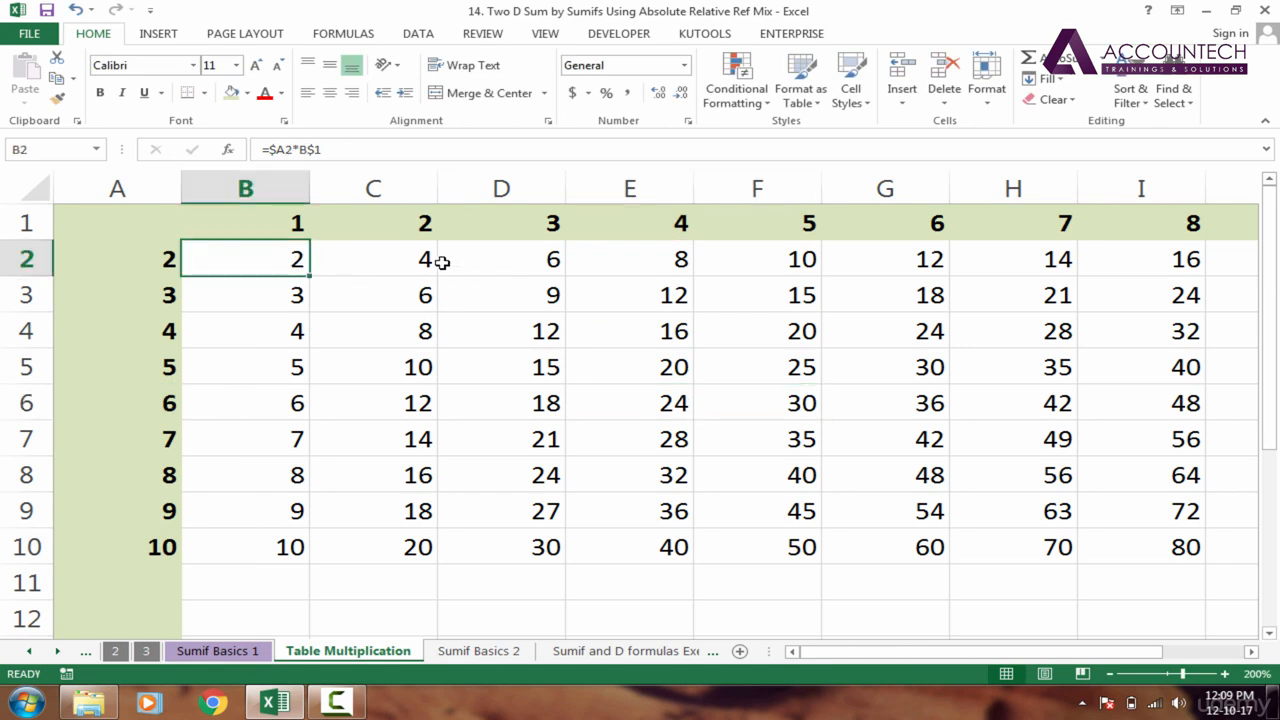
pyautogui.click(420, 257)
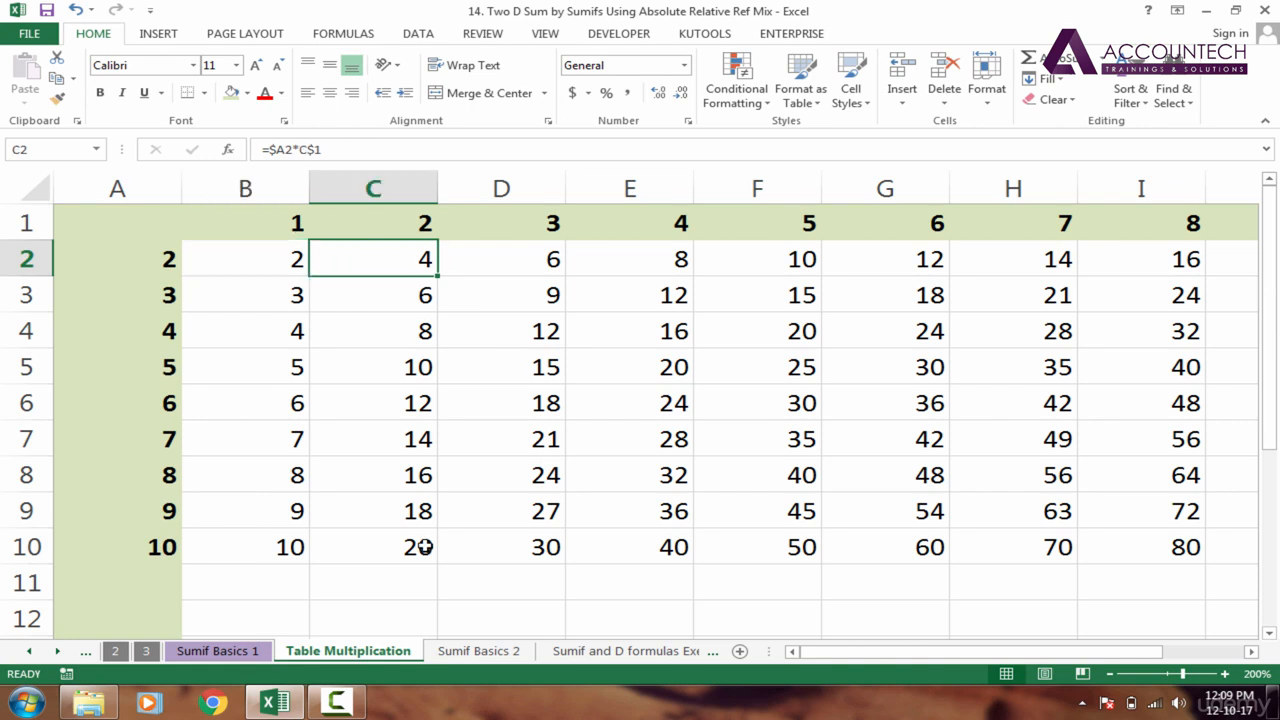
# Examine the SUMIFS grid on the Sumif Basics 1 sheet, comparing G18's formula and Games heading with the Table Multiplication sheet
pyautogui.click(458, 656)
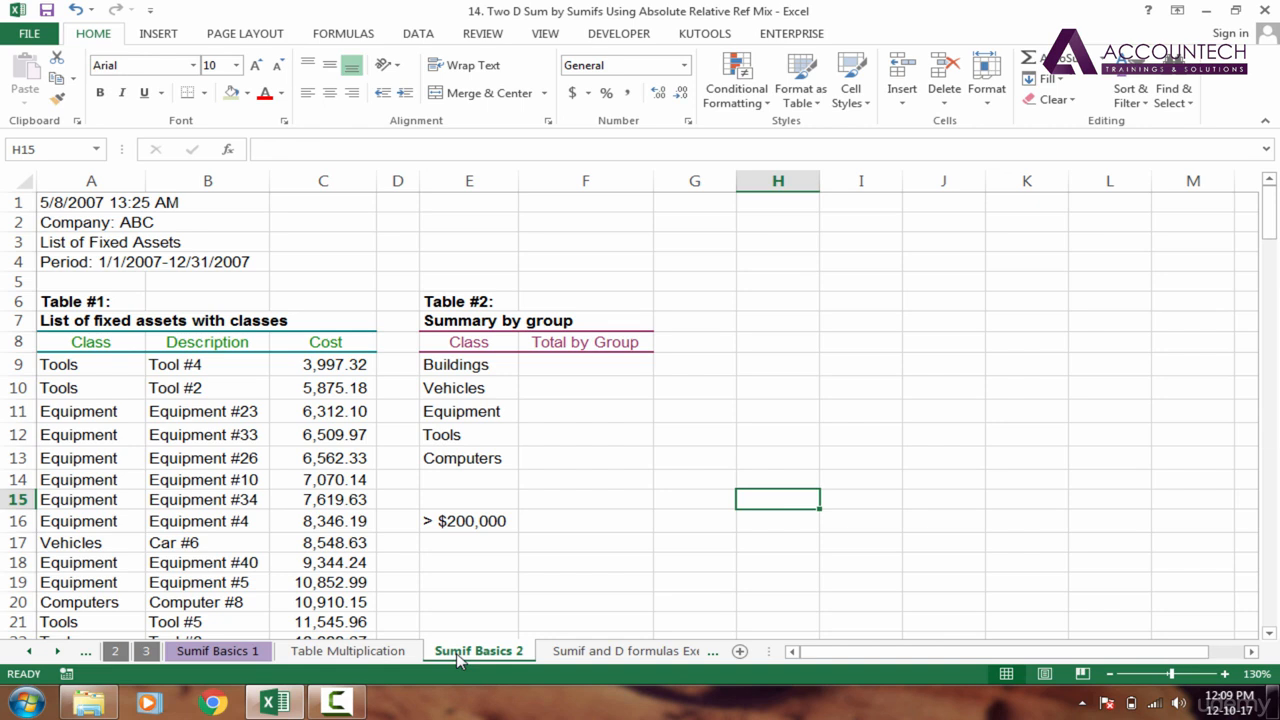
pyautogui.click(245, 656)
pyautogui.click(703, 497)
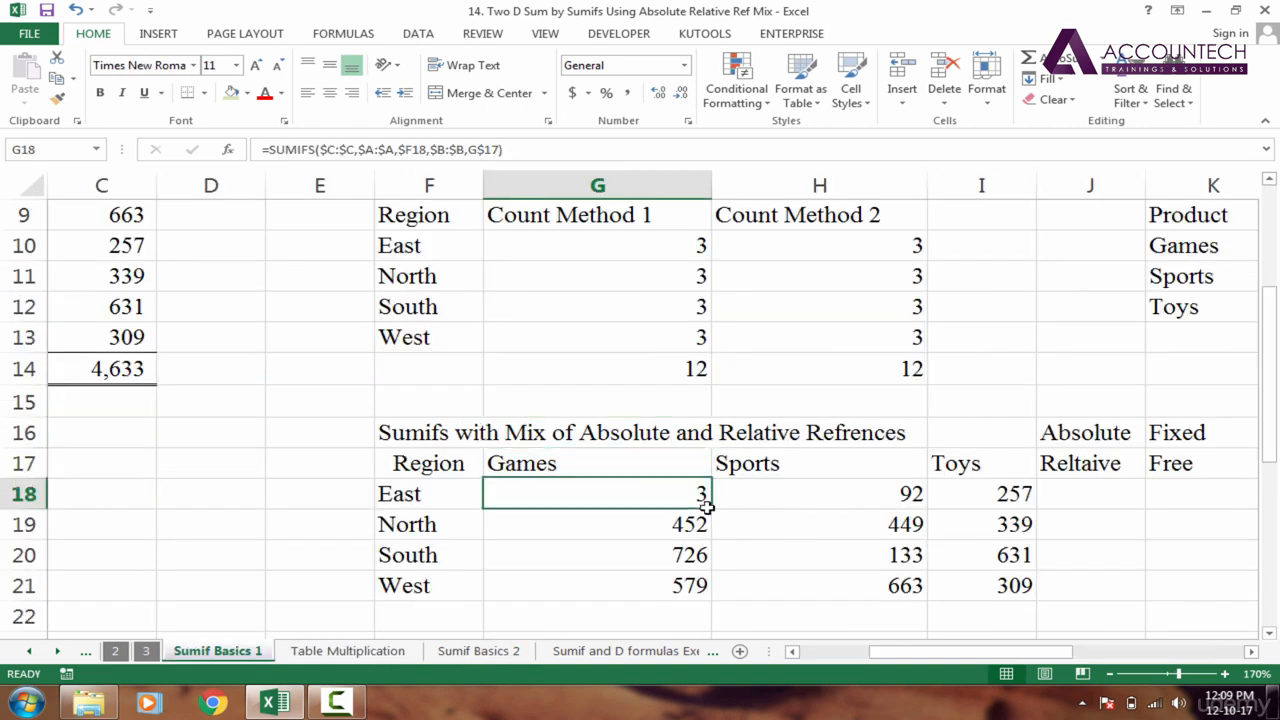
pyautogui.moveTo(649, 497); pyautogui.dragTo(991, 566)
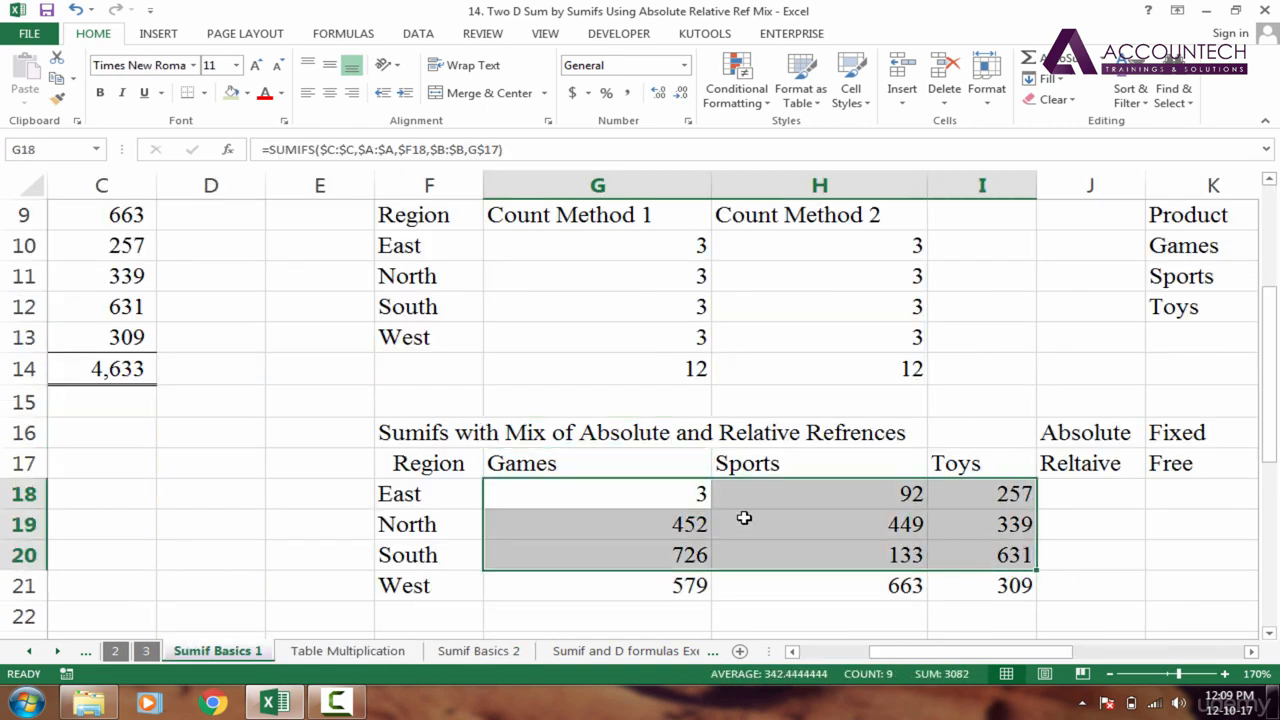
pyautogui.click(640, 486)
pyautogui.click(625, 469)
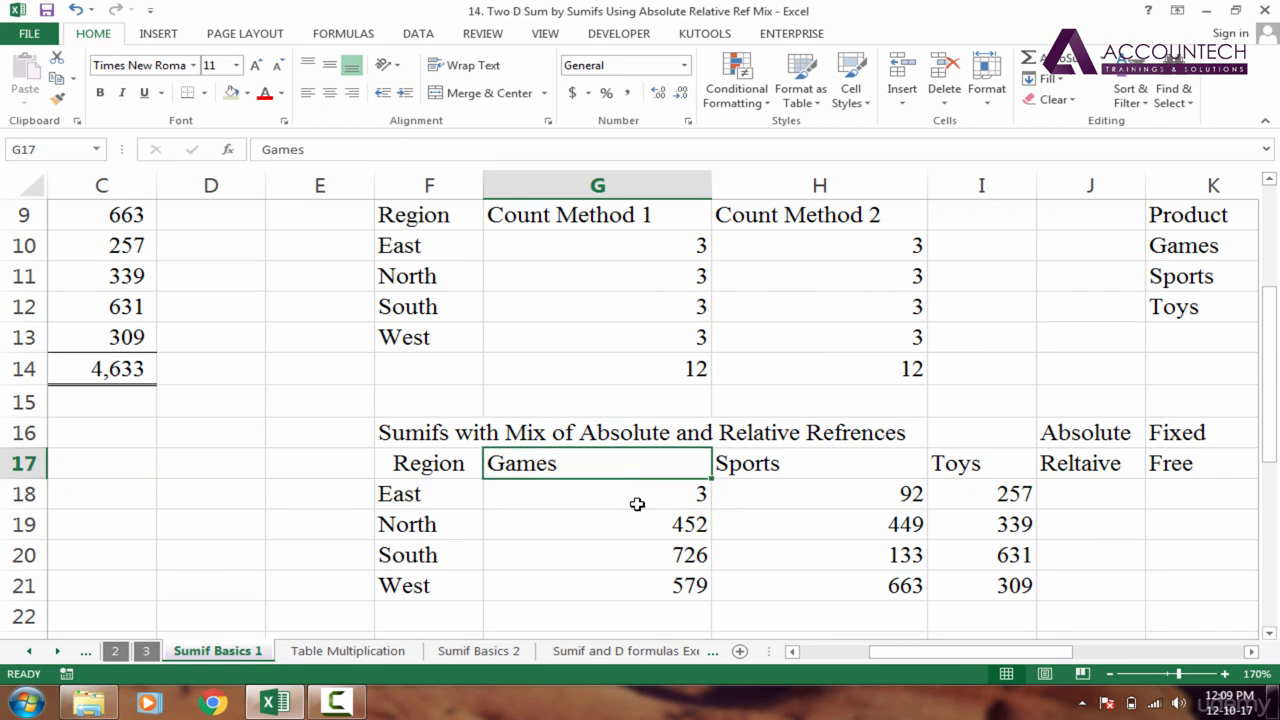
pyautogui.click(637, 503)
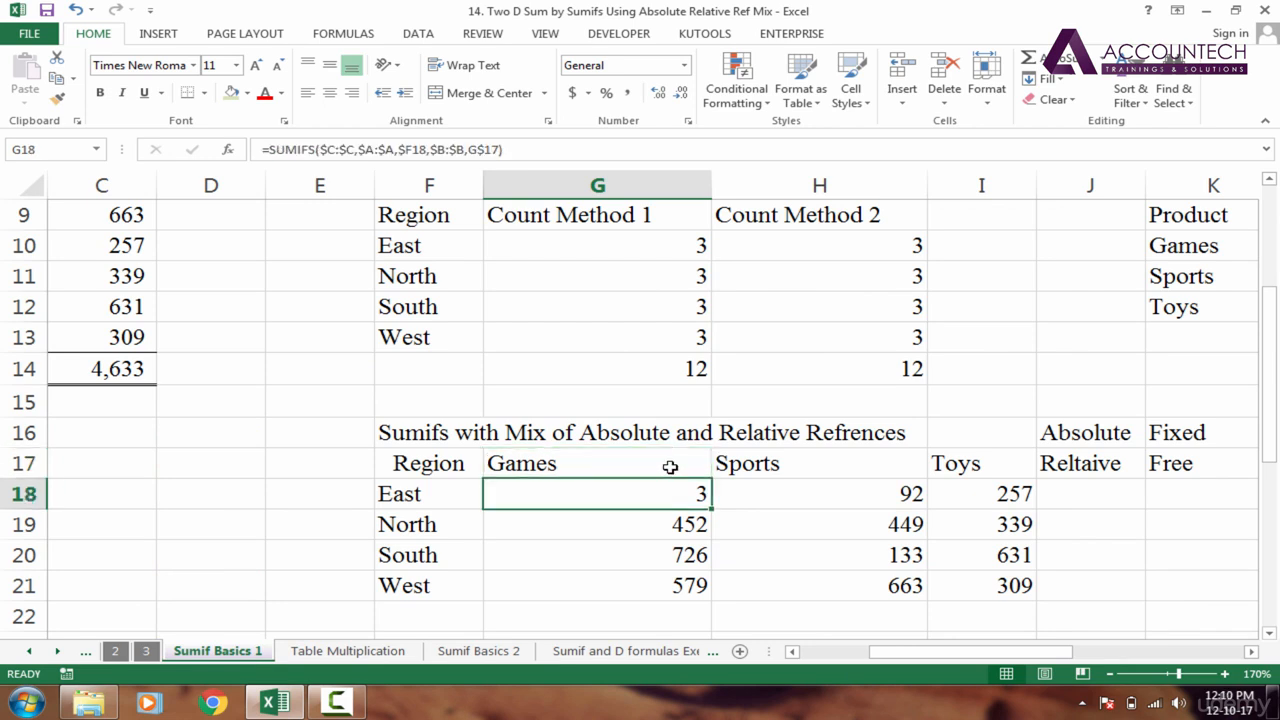
pyautogui.click(669, 466)
pyautogui.click(670, 501)
pyautogui.click(678, 472)
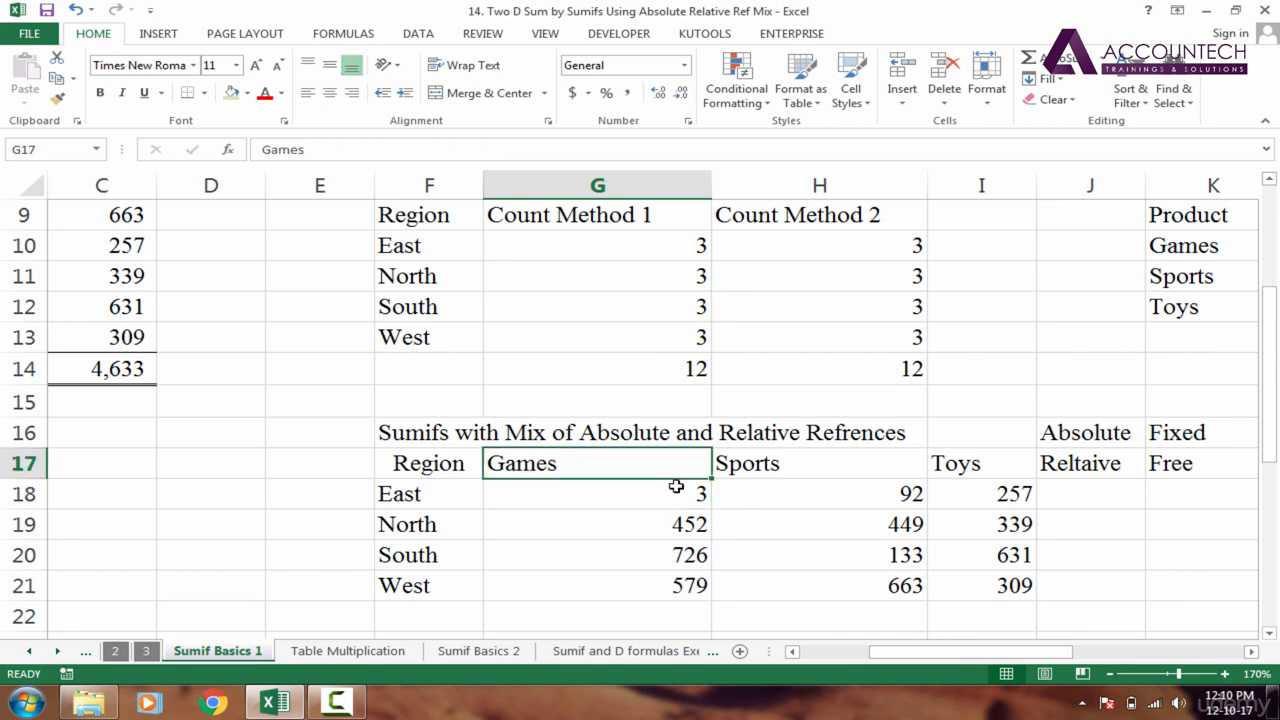
pyautogui.click(675, 493)
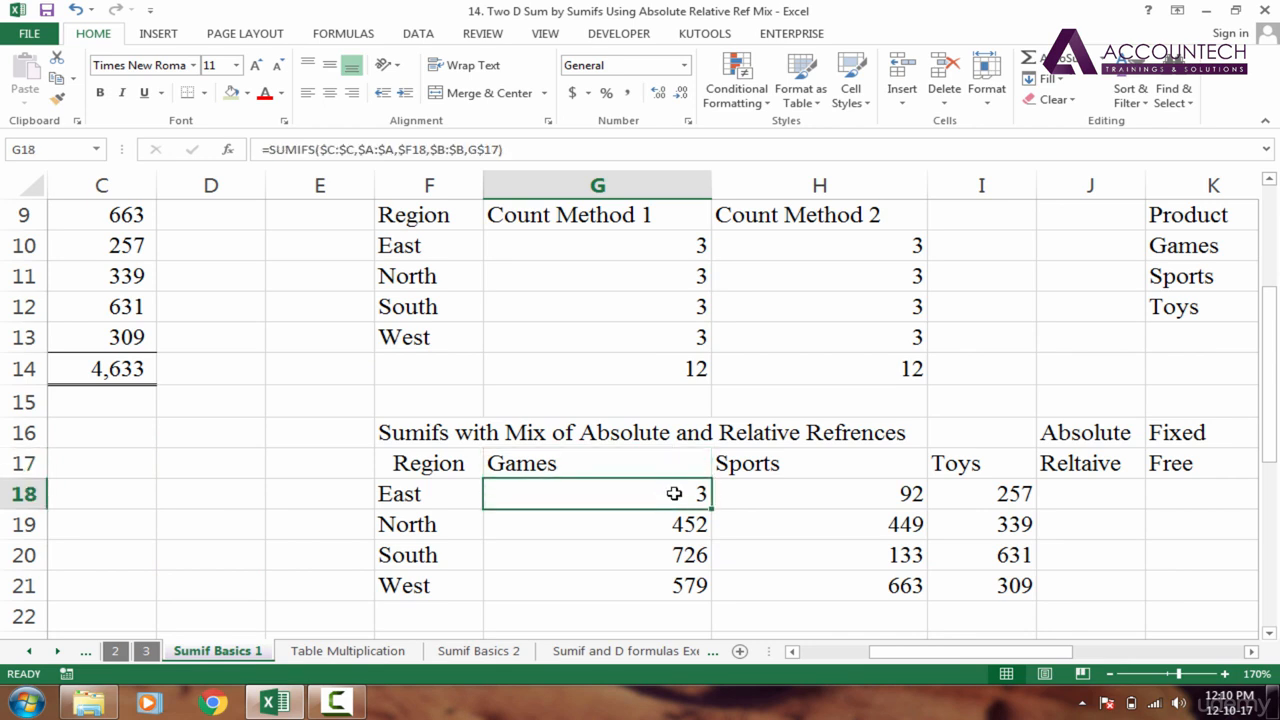
pyautogui.click(329, 651)
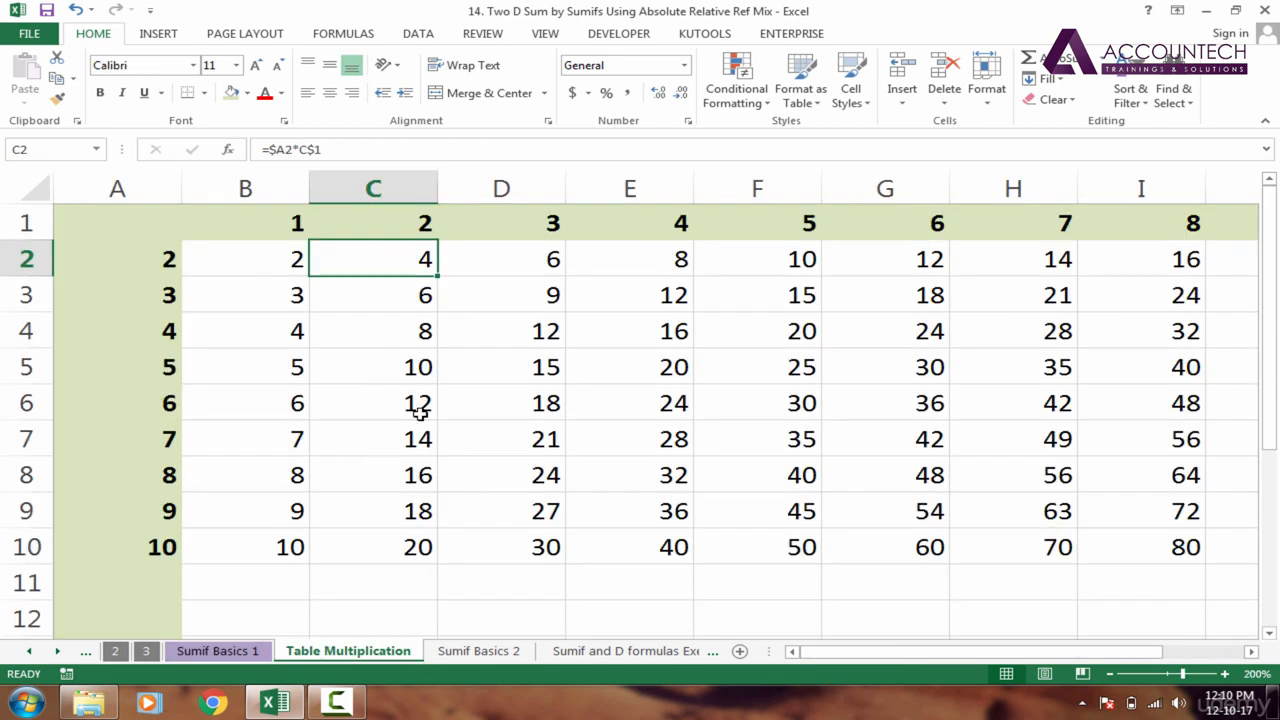
pyautogui.click(220, 651)
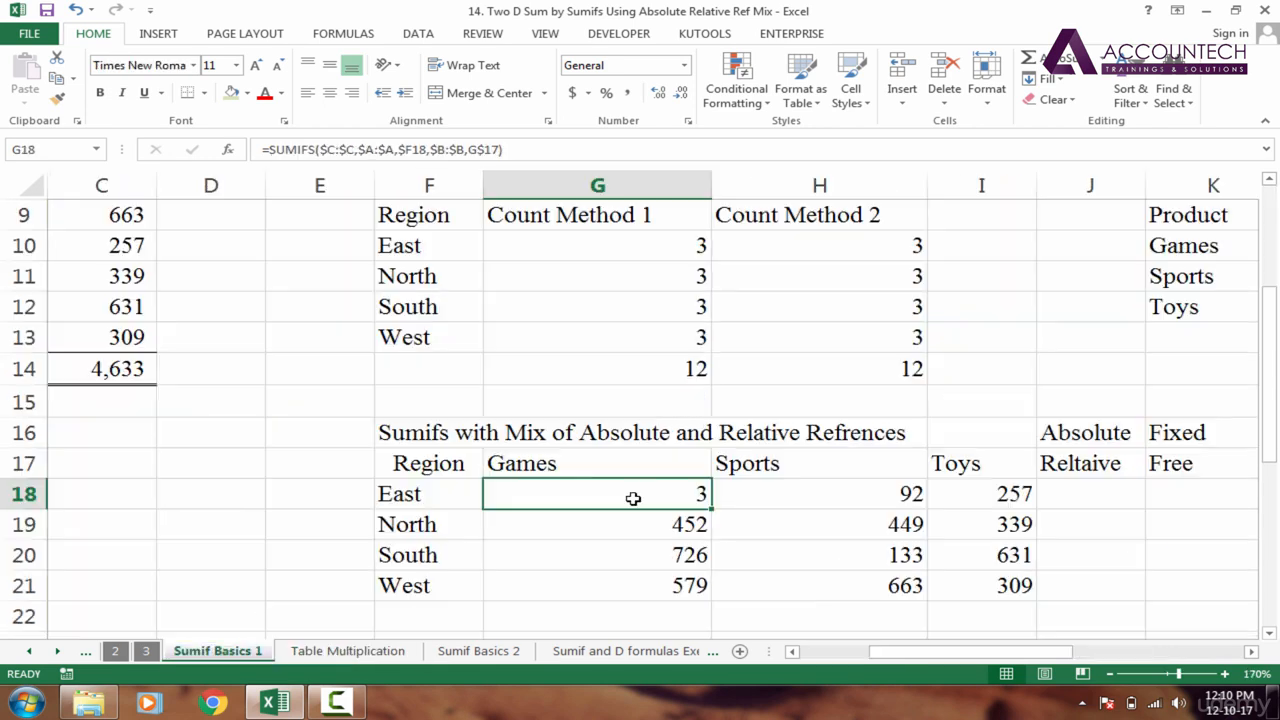
pyautogui.moveTo(609, 494); pyautogui.dragTo(1034, 592)
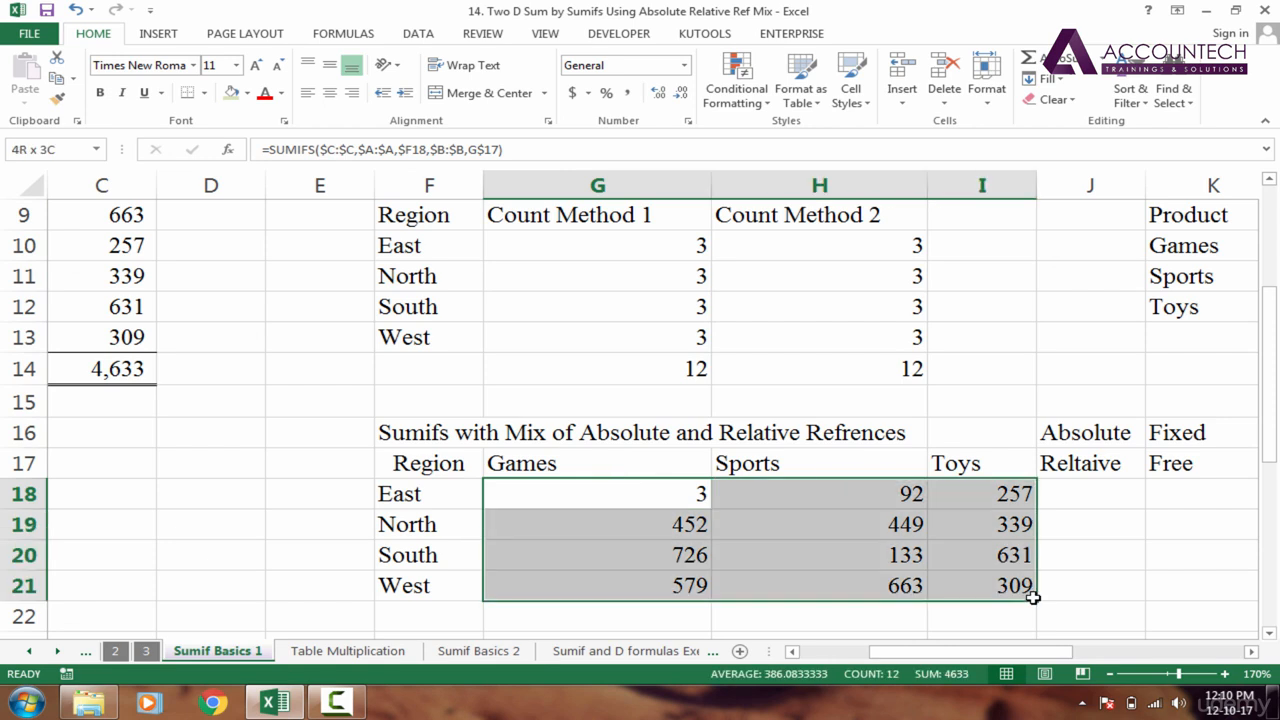
pyautogui.press('Delete')
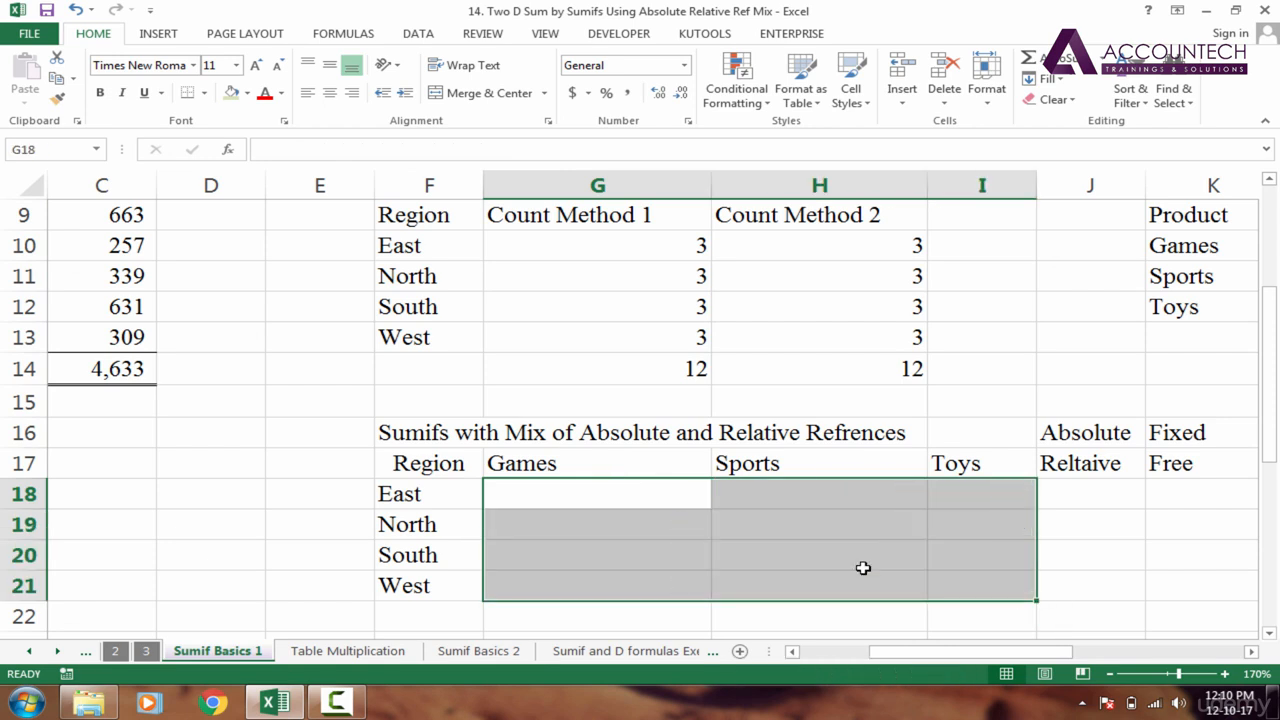
pyautogui.hotkey('ctrl', 'z')
pyautogui.click(666, 494)
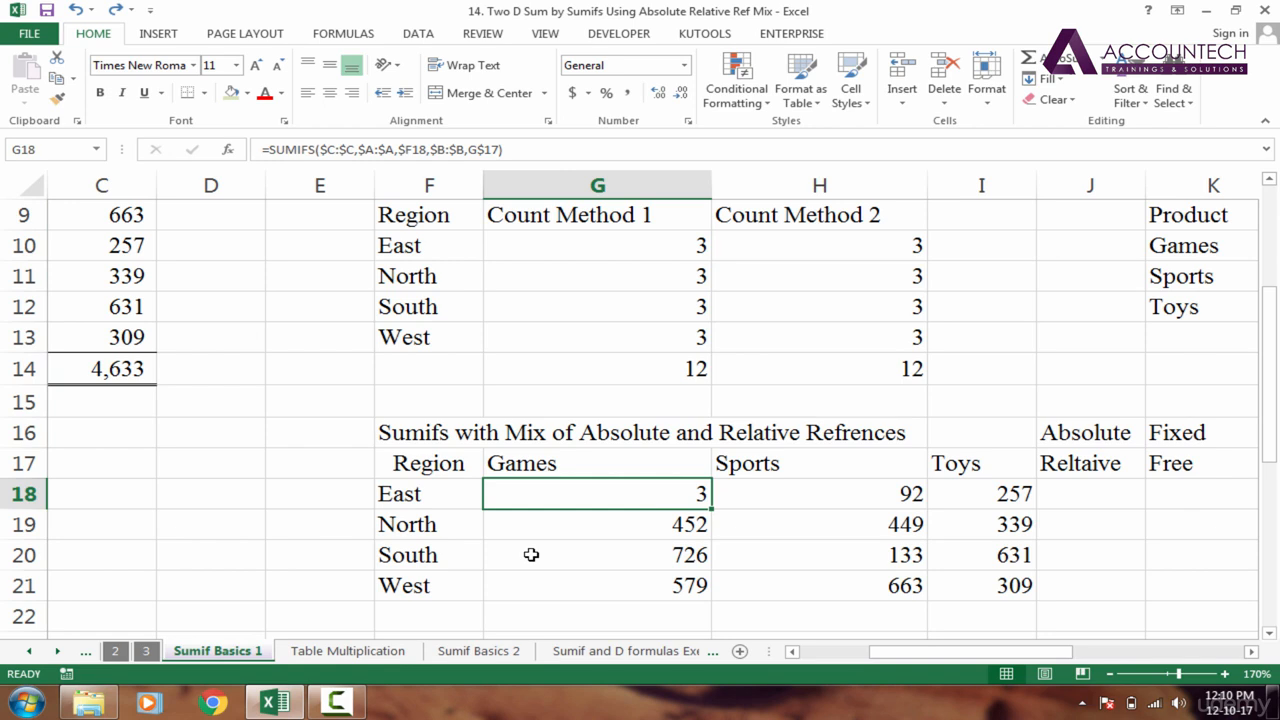